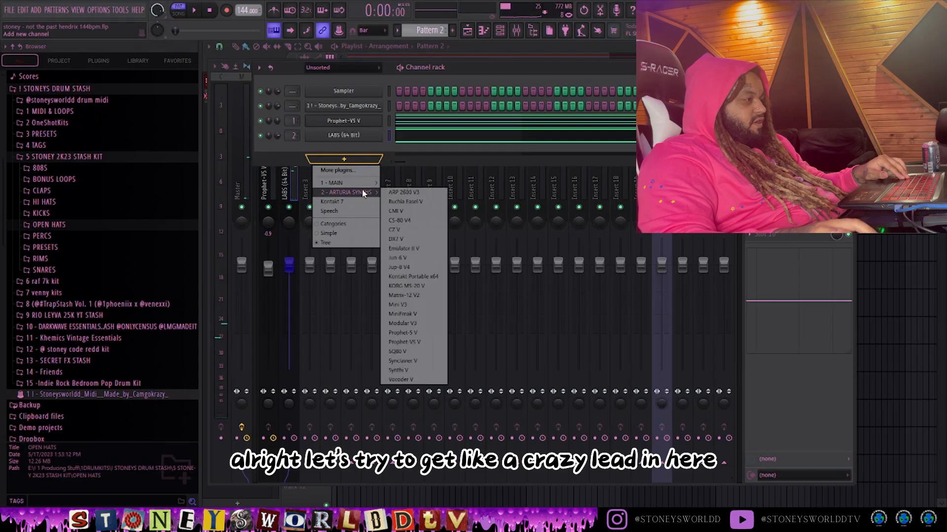
Add an Arturia Prophet-VS V instrument channel and load the Touch Control preset from its Lead category
click(426, 343)
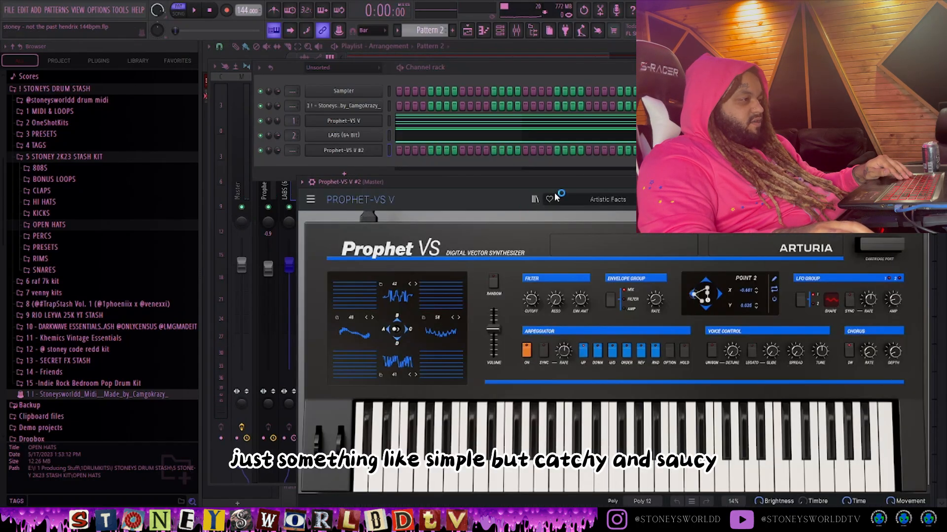
click(603, 200)
mouse_move(591, 276)
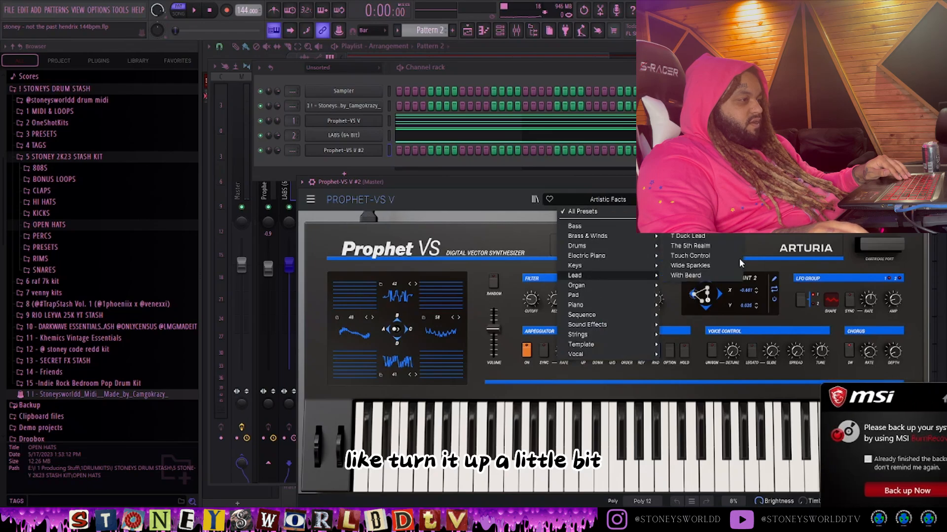
click(702, 256)
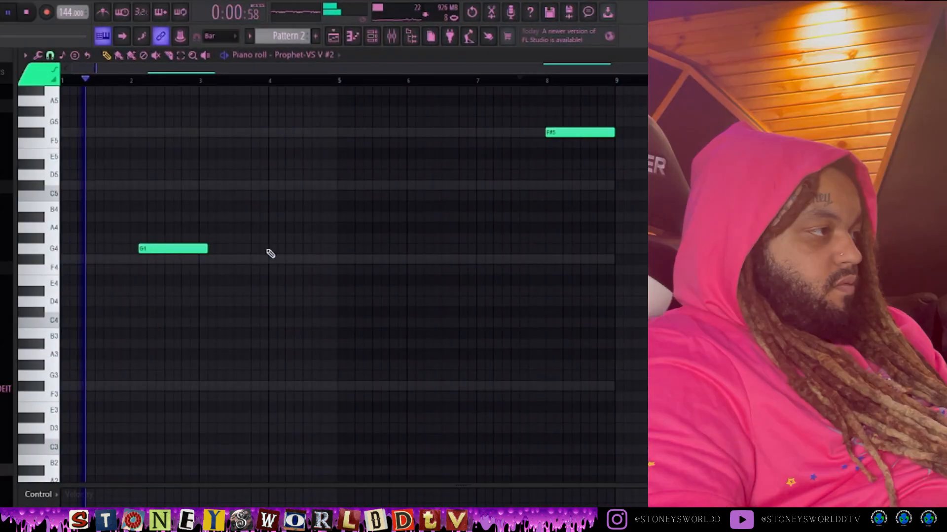
Replace the G4 note with a one-bar F#5 note at bar 4 and route Prophet-VS V #2 to mixer track 3
key(ctrl+z)
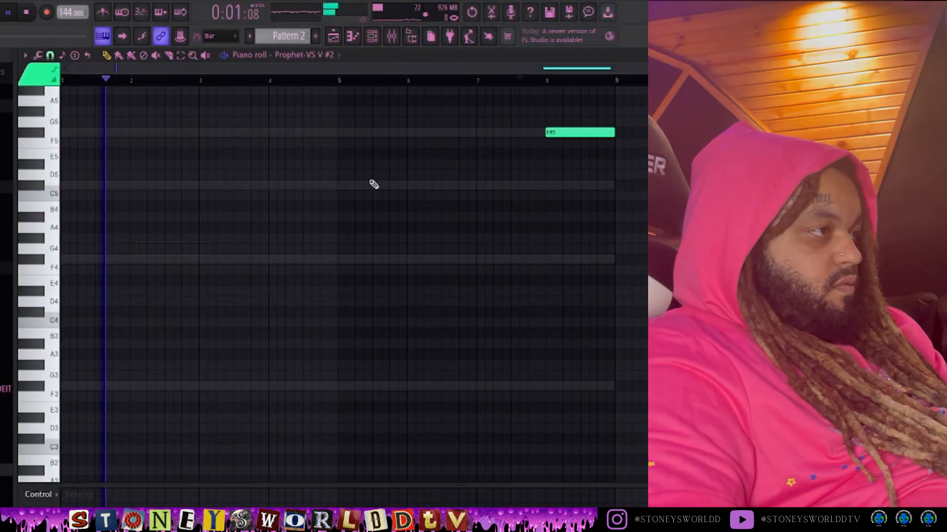
drag(598, 129, 287, 154)
click(390, 141)
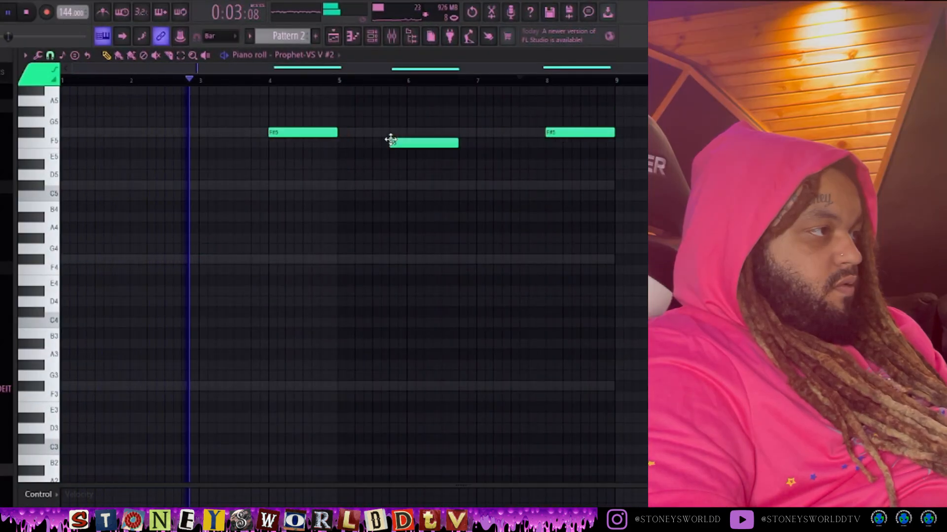
right_click(392, 143)
key(F6)
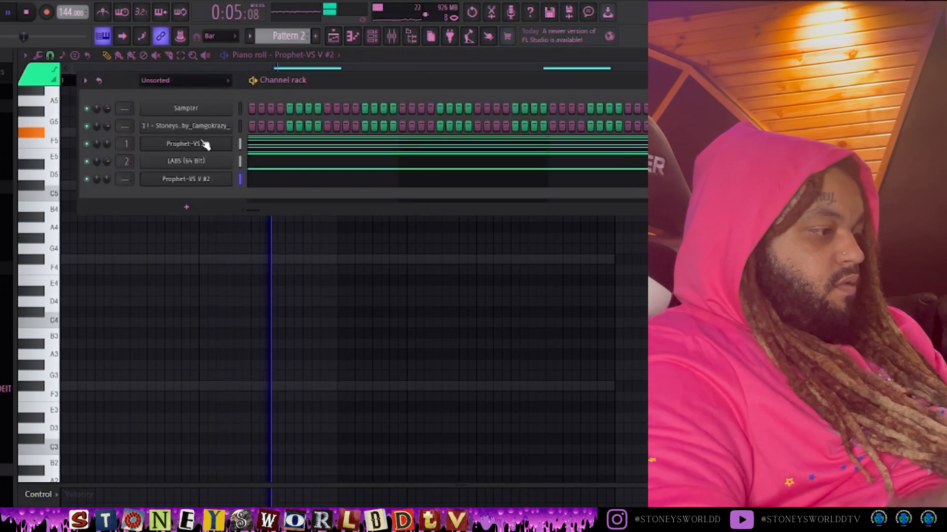
key(ctrl+l)
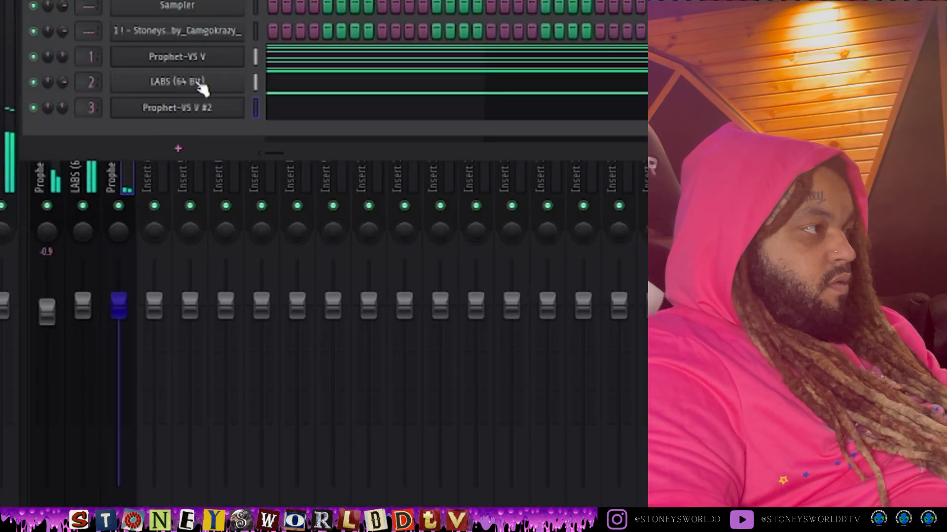
Add another Prophet-VS V instrument channel from the Arturia synths
click(179, 143)
mouse_move(207, 205)
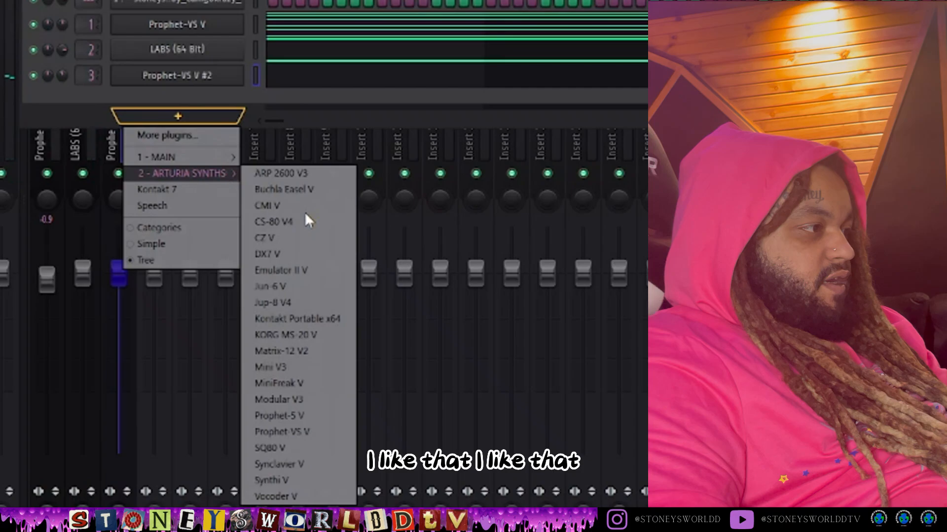
click(316, 432)
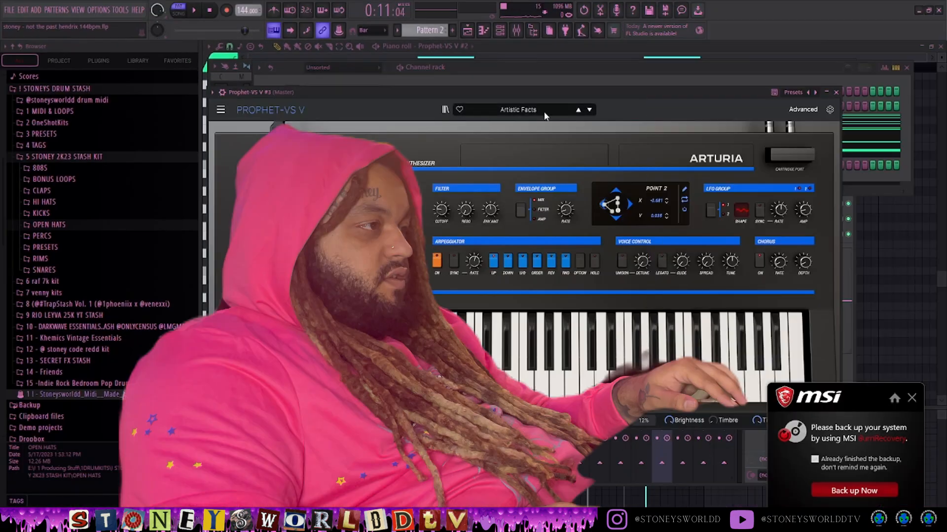
Load the Lo-Fi Machine lead preset in Prophet-VS V #3 and move on through the following presets to Love Me Hard
click(522, 109)
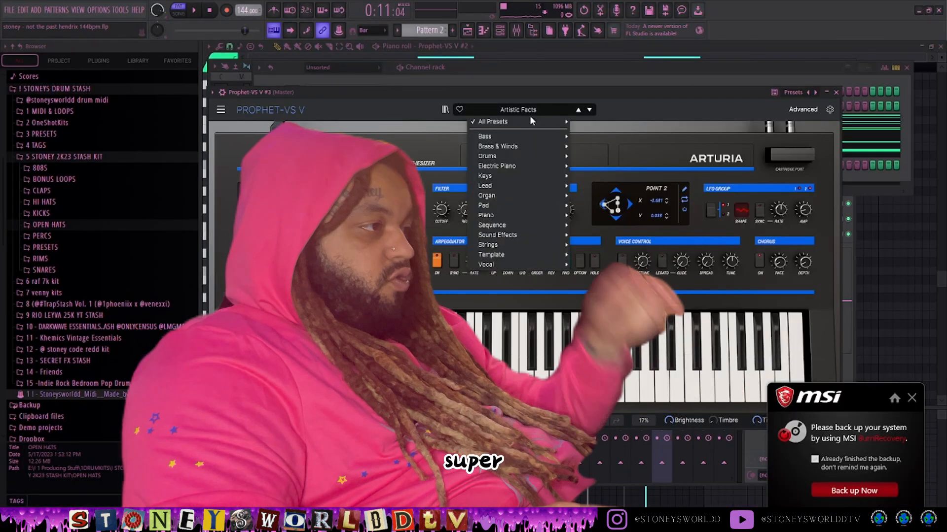
mouse_move(508, 187)
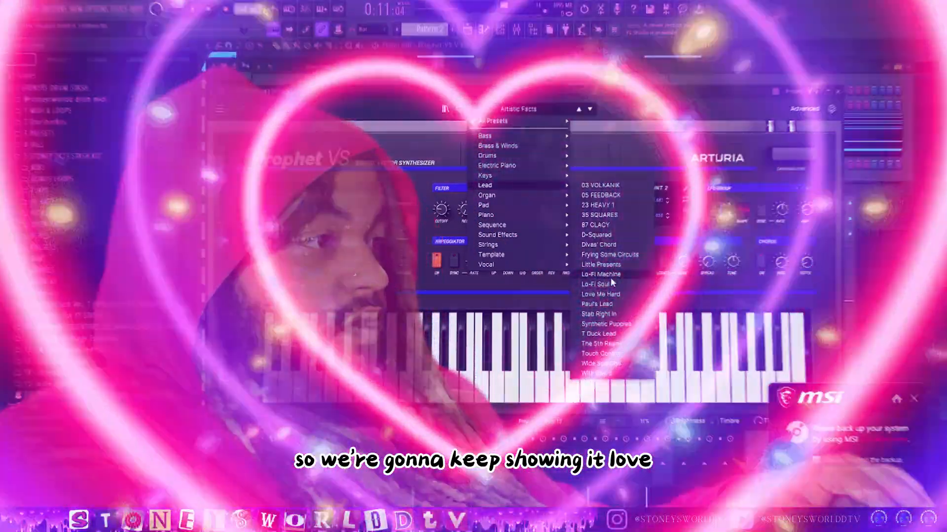
click(611, 277)
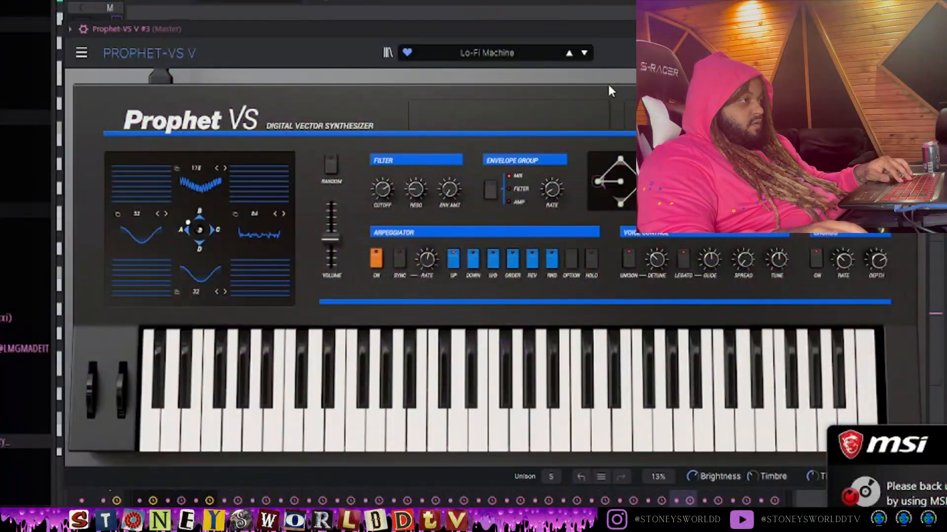
click(586, 53)
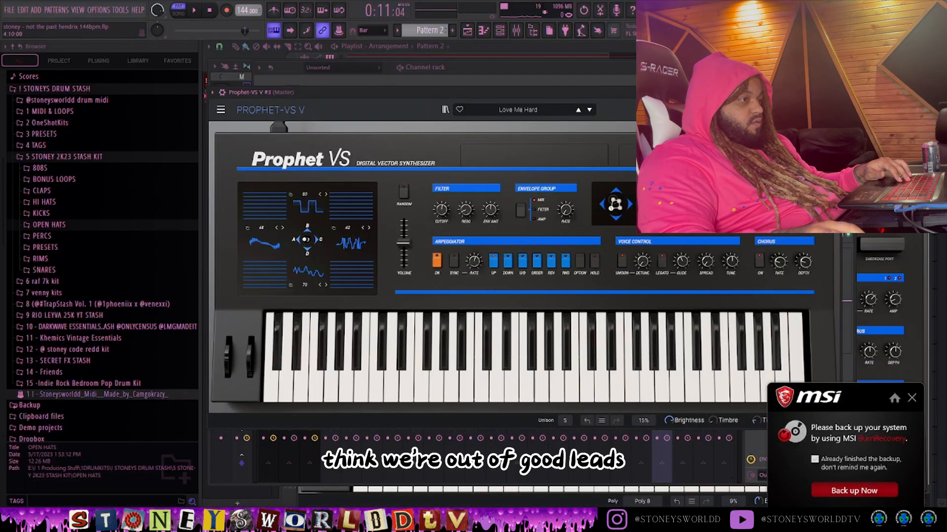
Replace the Prophet-VS V #3 channel's instrument with CS-80 V4 and step through its presets
key(F6)
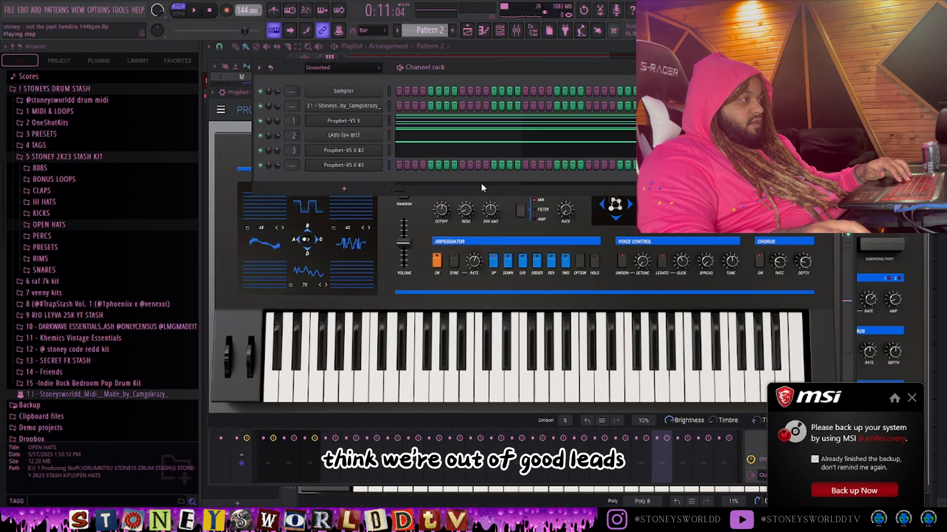
right_click(381, 164)
mouse_move(424, 240)
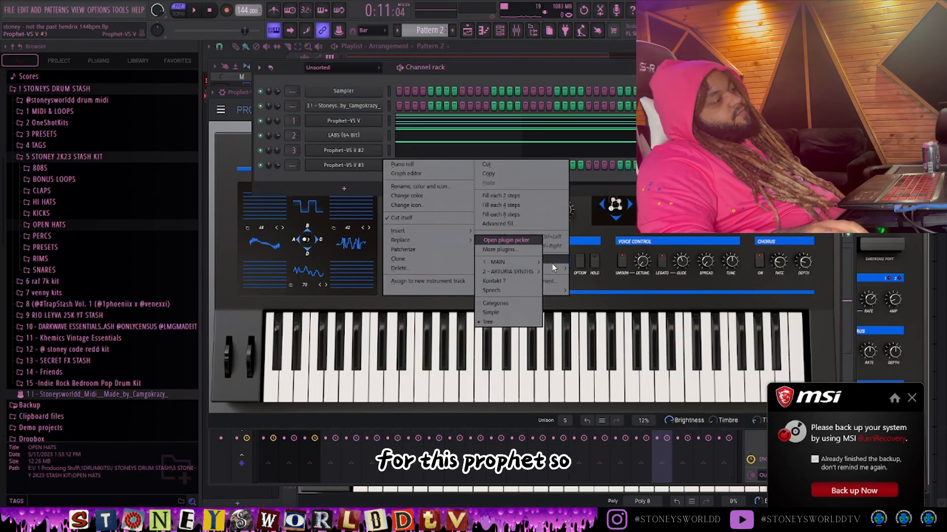
mouse_move(532, 274)
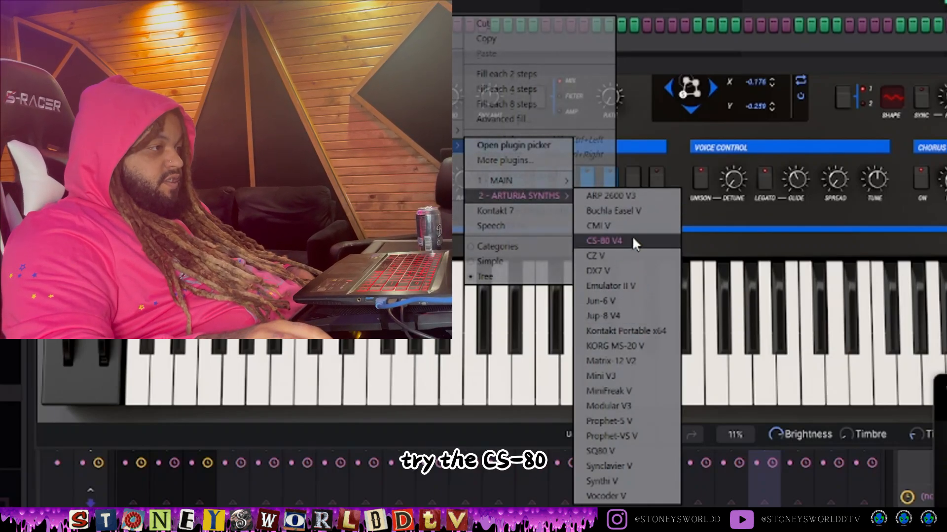
click(632, 238)
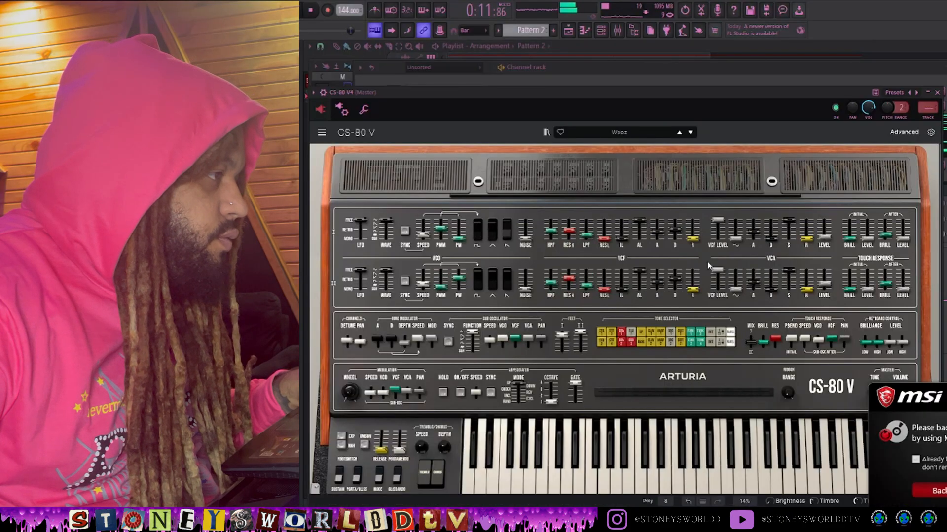
click(680, 133)
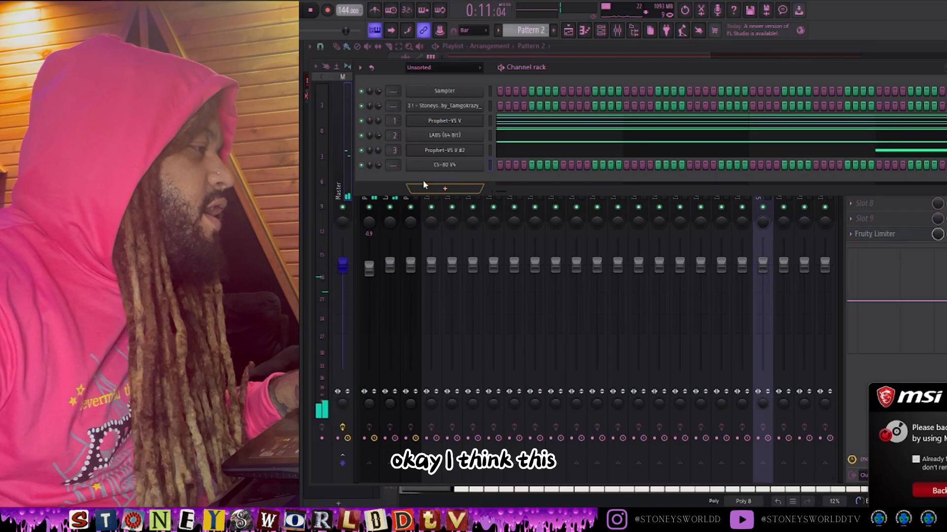
Write an F#5 note at bar 2 followed by seven short C#6 notes for CS-80 V4, with piano roll snap set to Cell
right_click(463, 169)
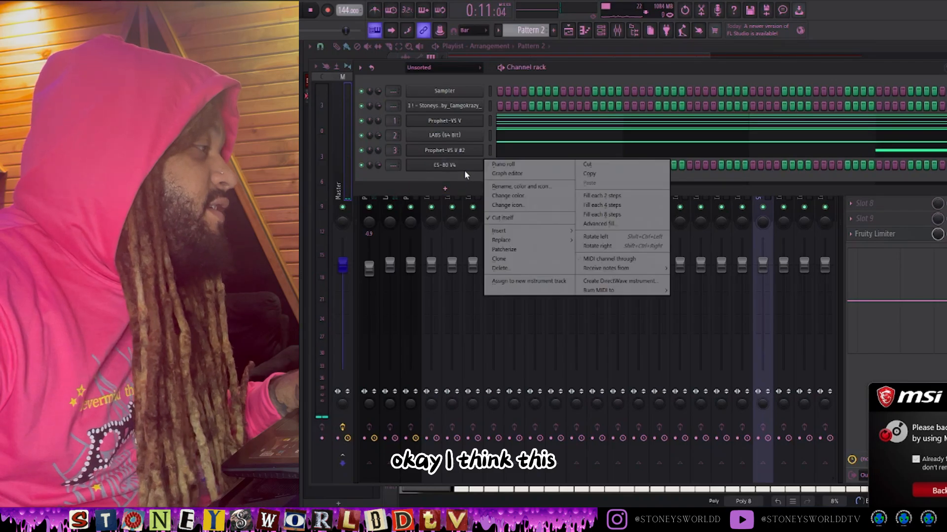
click(508, 167)
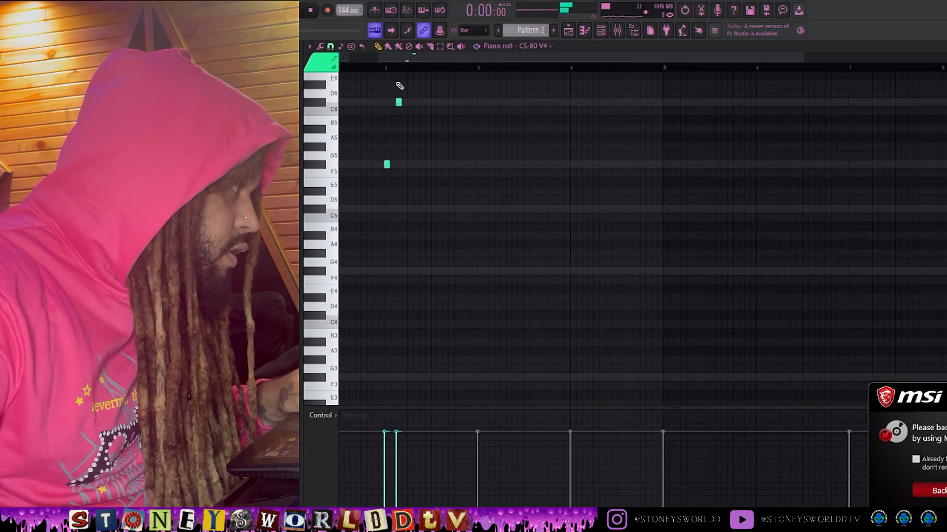
click(409, 102)
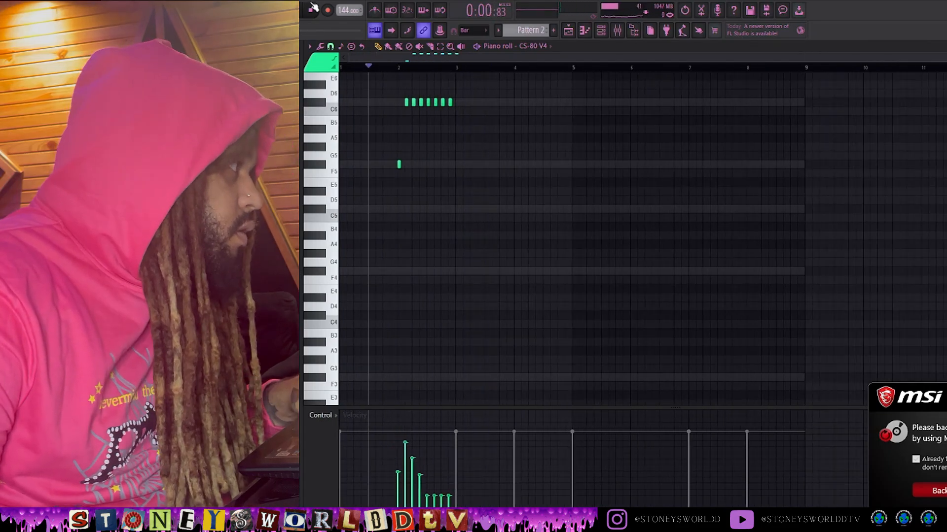
scroll(444, 282, up, 3)
scroll(395, 311, up, 1)
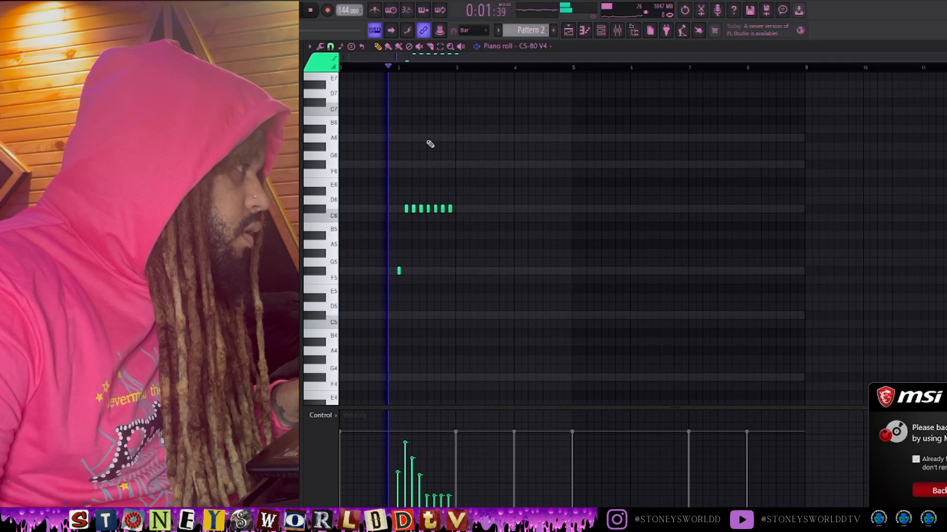
click(339, 47)
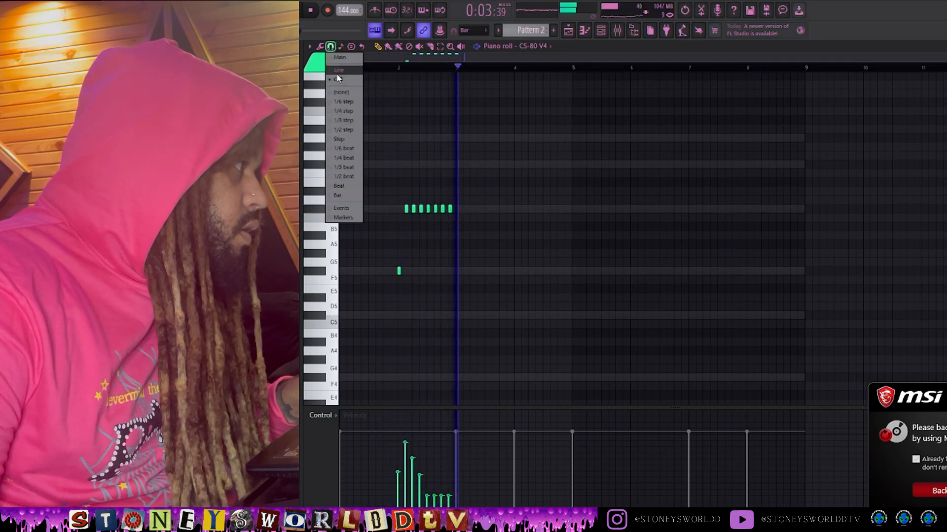
click(341, 82)
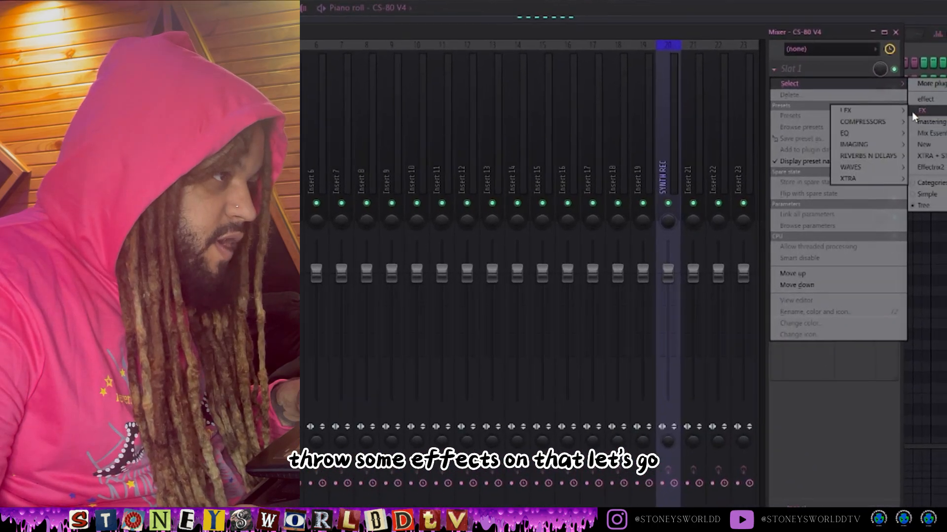
Insert ShaperBox 3 in the first effect slot of the CS-80 V4 mixer track and load the Drum Groover preset from Stutter & Repeat
mouse_move(827, 96)
click(676, 378)
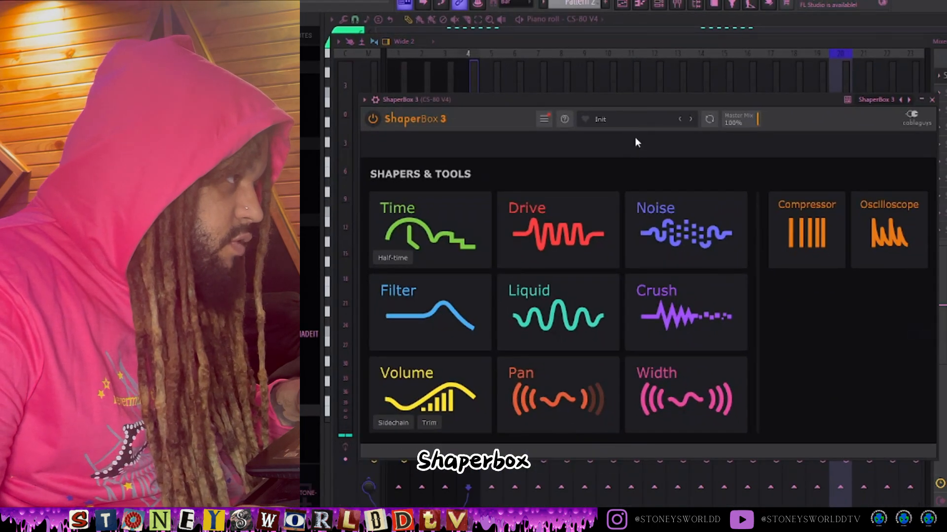
click(621, 143)
click(560, 247)
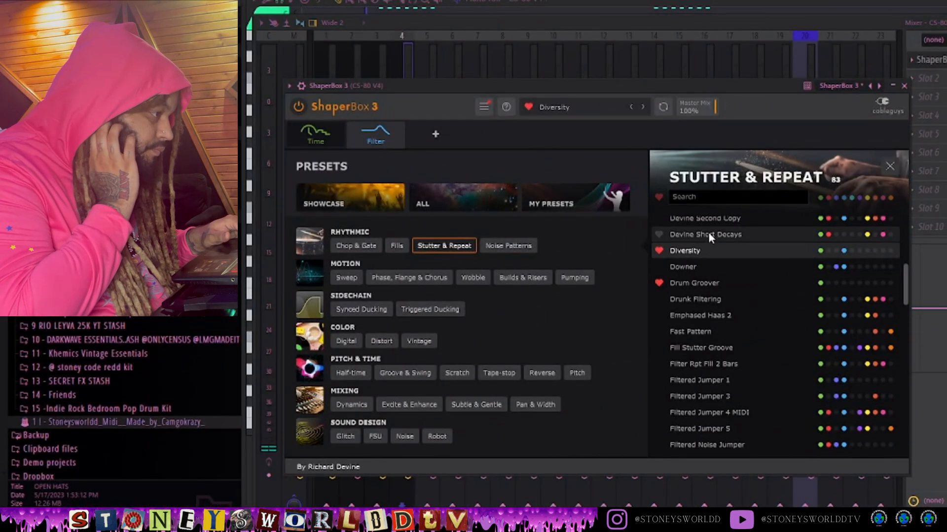
click(732, 283)
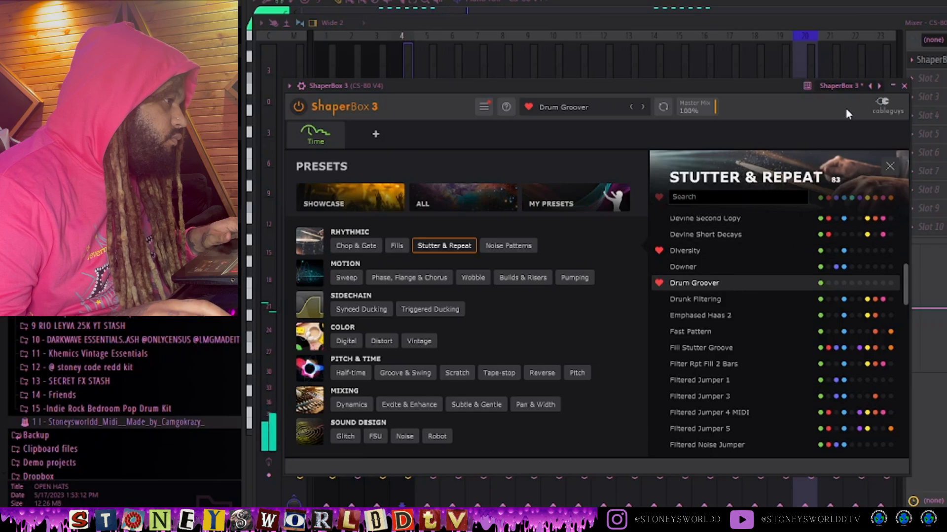
click(904, 87)
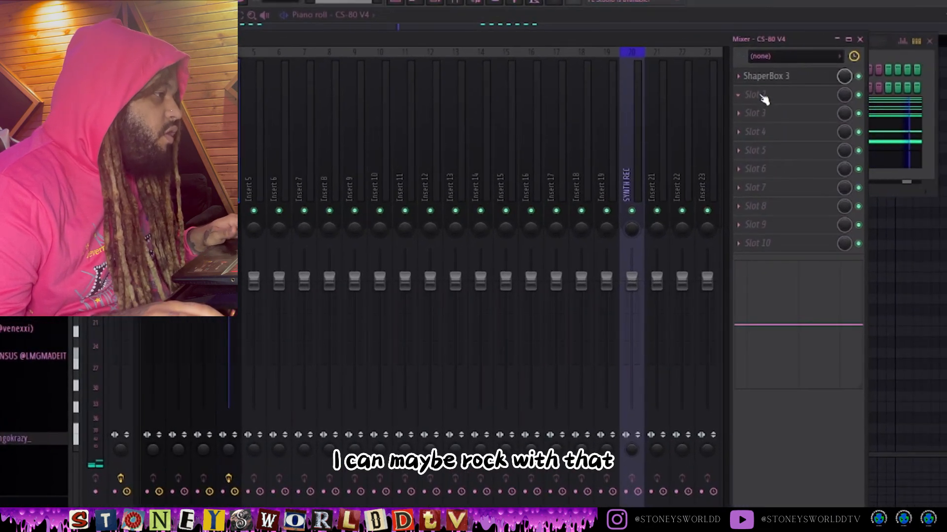
Insert a second ShaperBox 3 in effect slot 2 of the CS-80 V4 track and open its preset browser
click(761, 96)
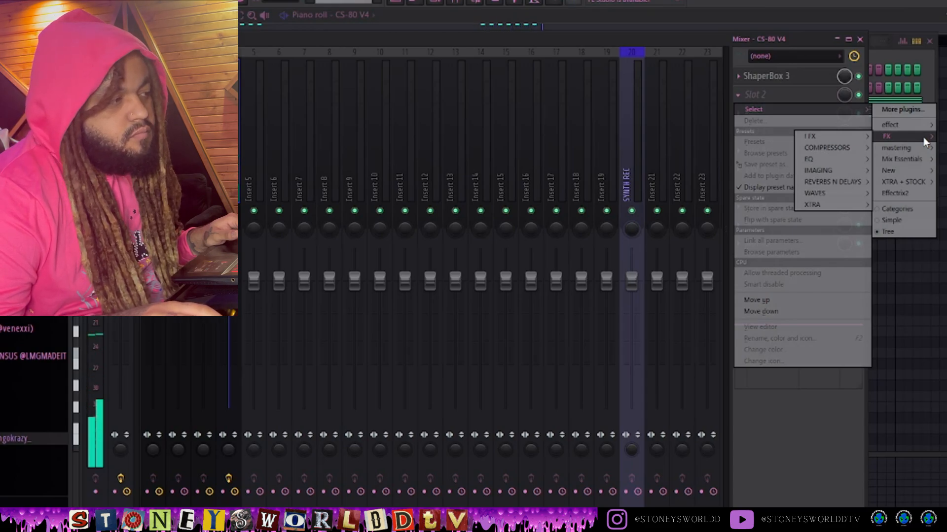
click(747, 40)
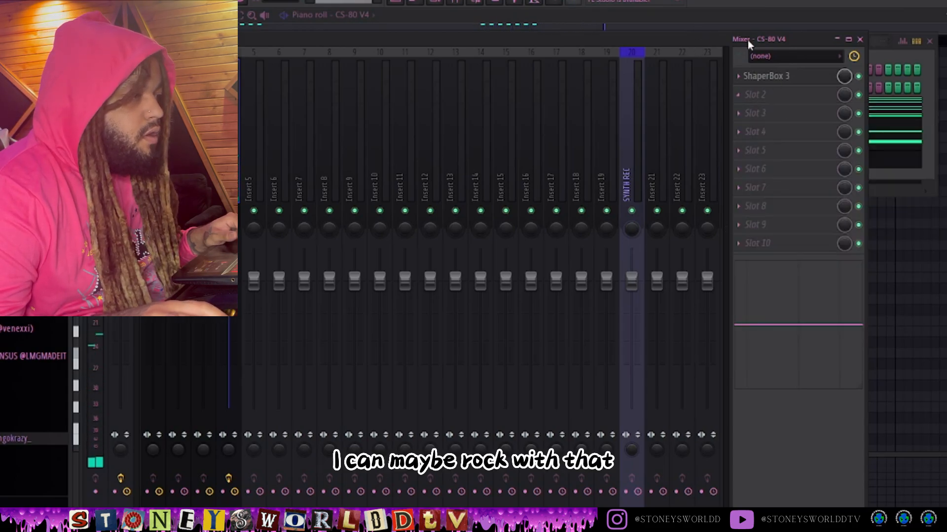
click(799, 103)
mouse_move(900, 137)
mouse_move(864, 148)
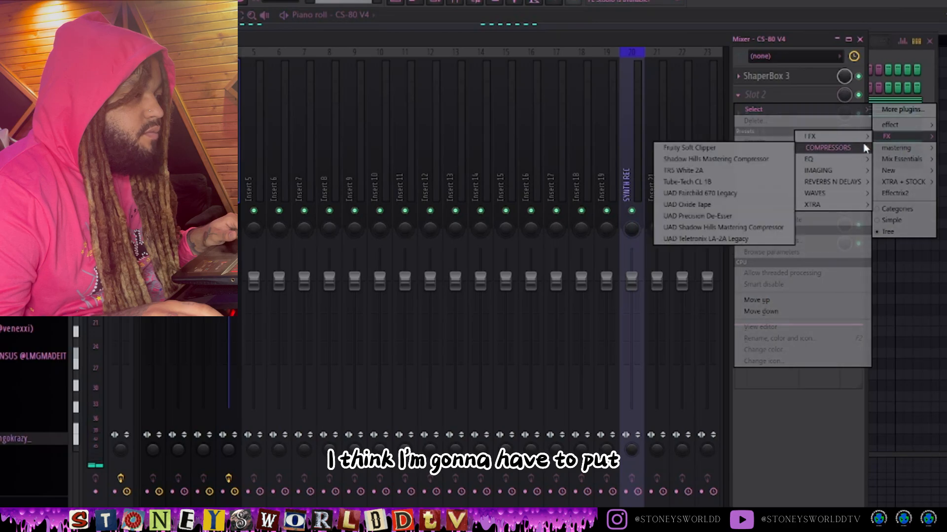
mouse_move(836, 140)
click(757, 380)
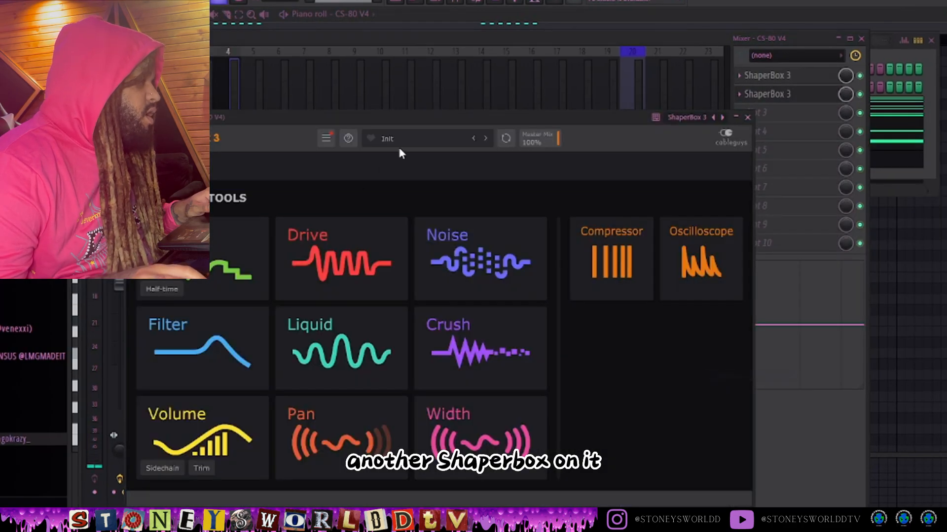
click(452, 140)
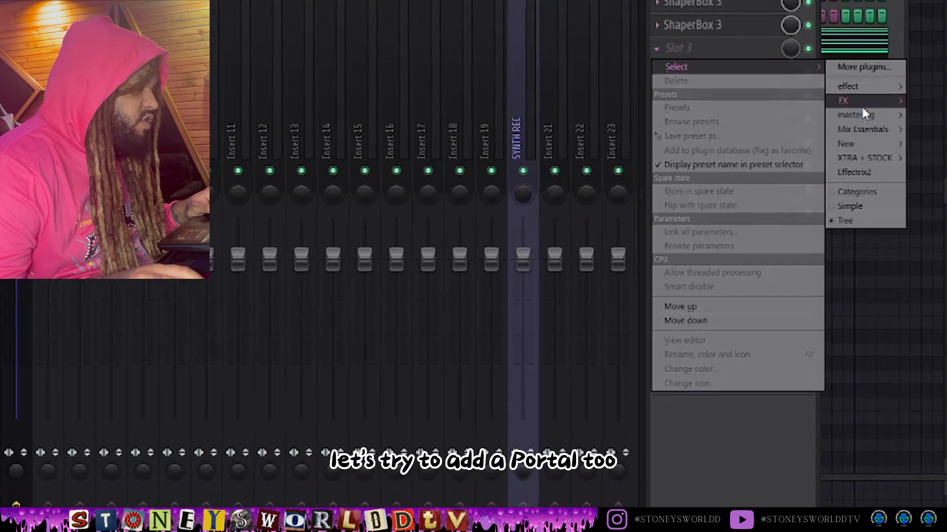
Insert the Portal effect in slot 3 of the CS-80 V4 mixer track and raise that track's volume fader
mouse_move(848, 97)
mouse_move(766, 75)
click(623, 377)
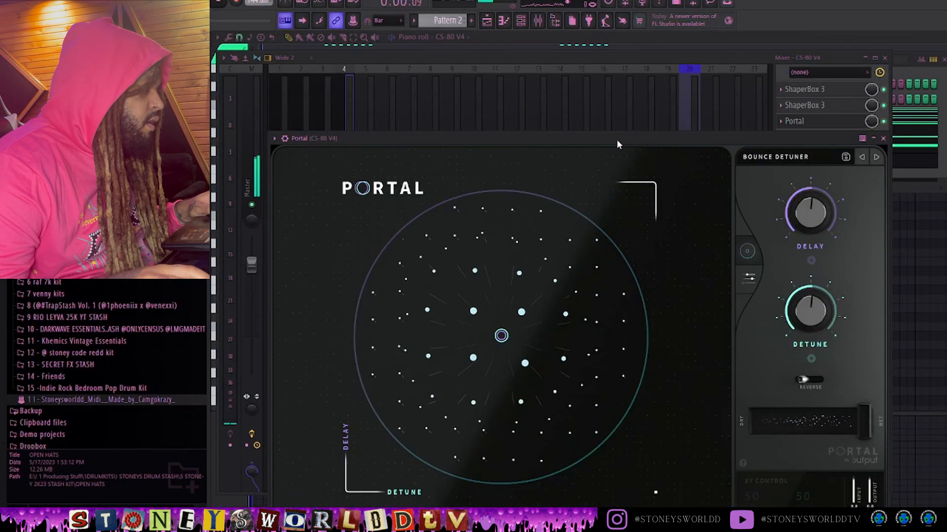
click(343, 97)
drag(344, 265, 343, 243)
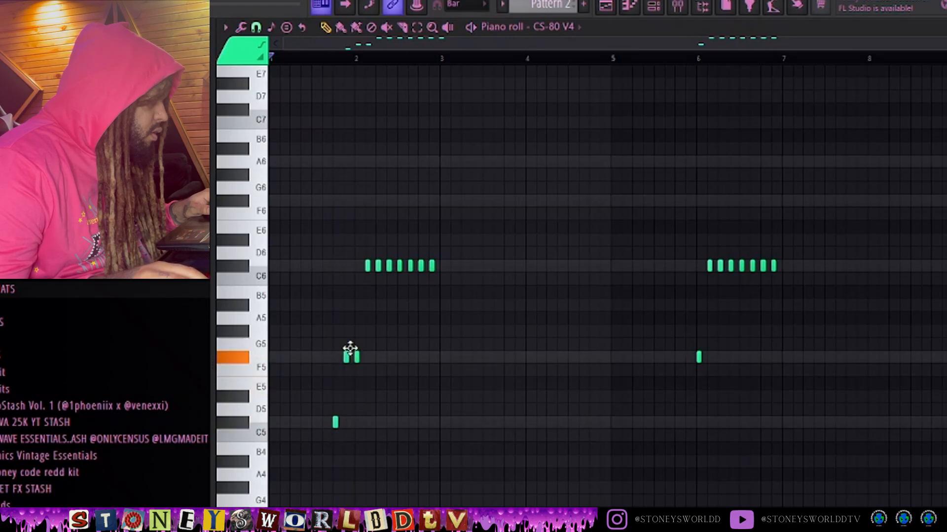
Copy the rising C#5, E5 and F#5 run leading into bar 2 so it also leads into the bar 6 phrase
key(space)
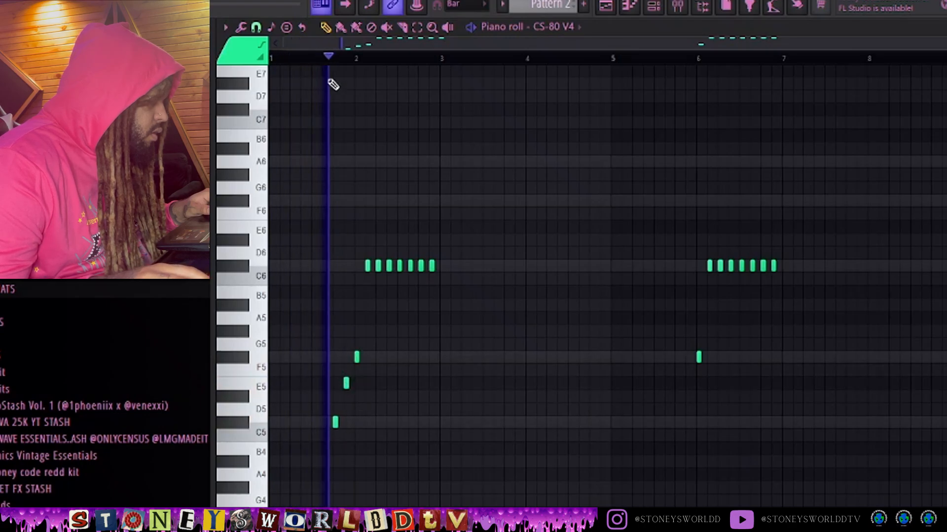
drag(357, 378, 335, 453)
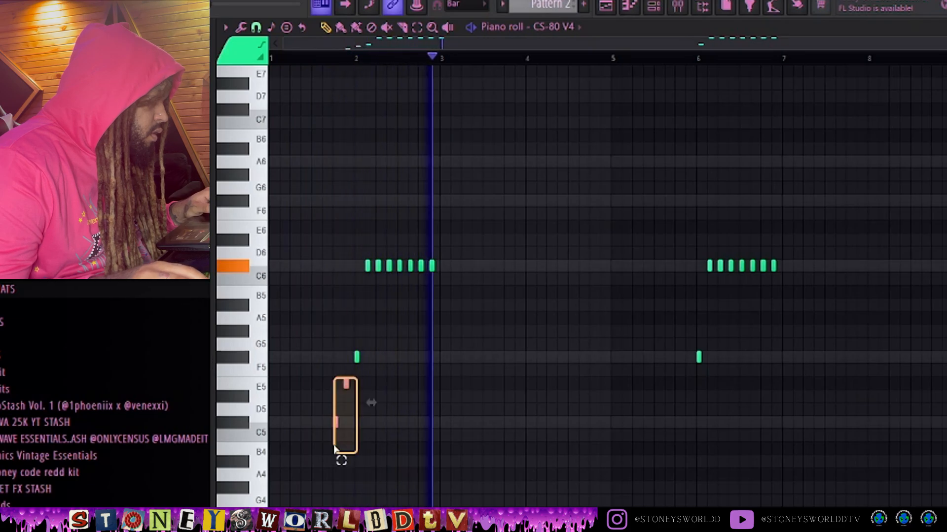
drag(514, 310, 297, 469)
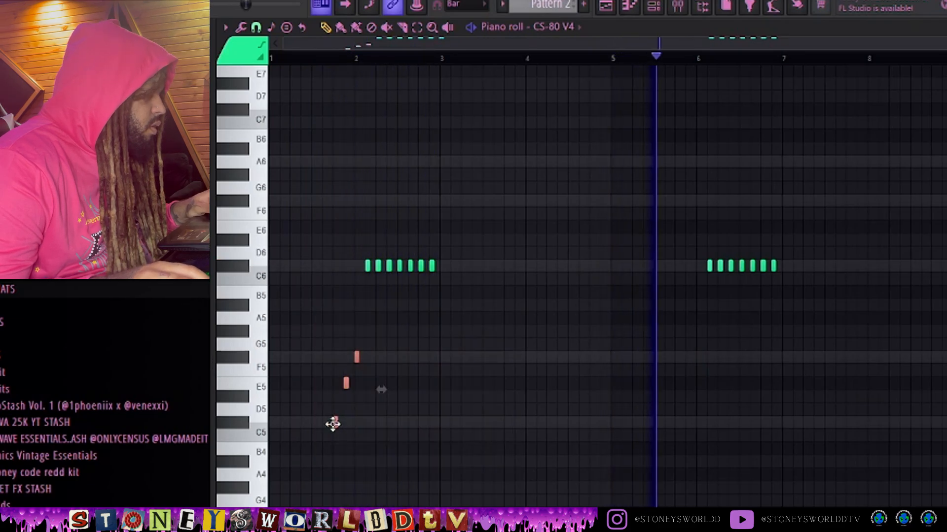
shift+drag(336, 425, 676, 411)
ctrl+click(658, 279)
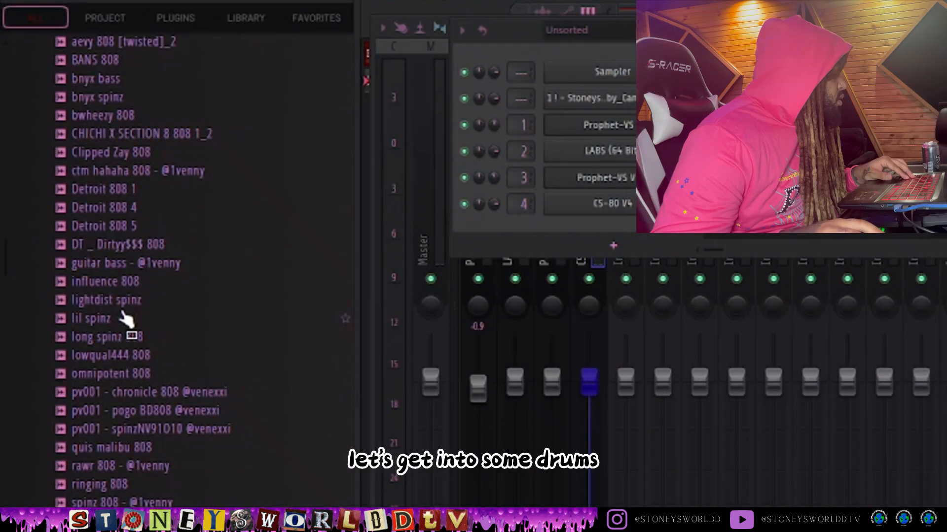
Add the Clipped Zay 808 sample to the channel rack, assign it a mixer track and open its piano roll
scroll(91, 407, up, 5)
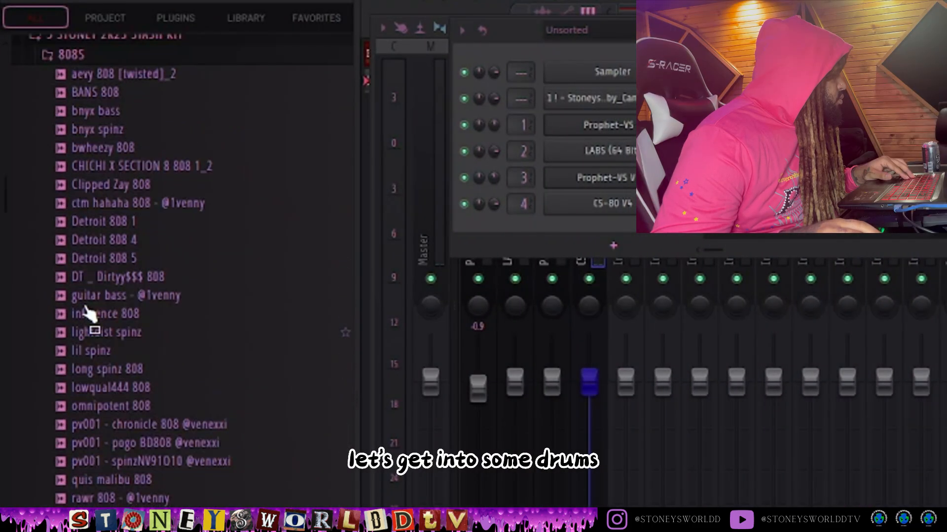
drag(96, 264, 634, 226)
drag(369, 224, 371, 228)
right_click(428, 222)
click(456, 226)
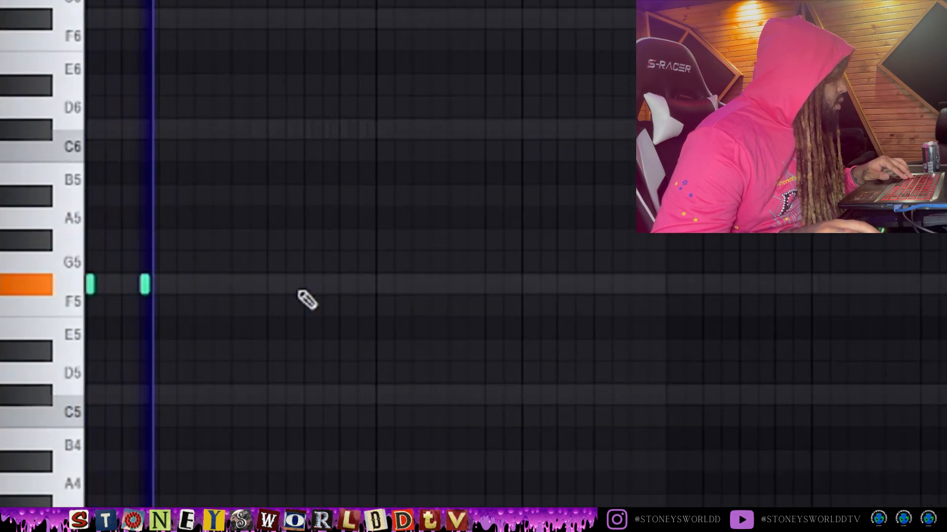
Write the remaining pairs of short F#5 808 notes so that the pair repeats every two bars
click(380, 284)
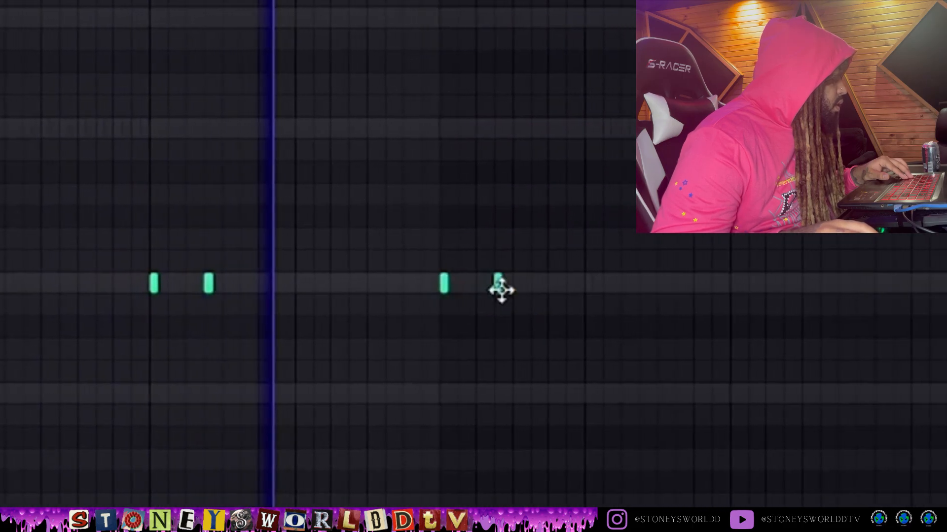
click(533, 284)
click(768, 283)
click(685, 285)
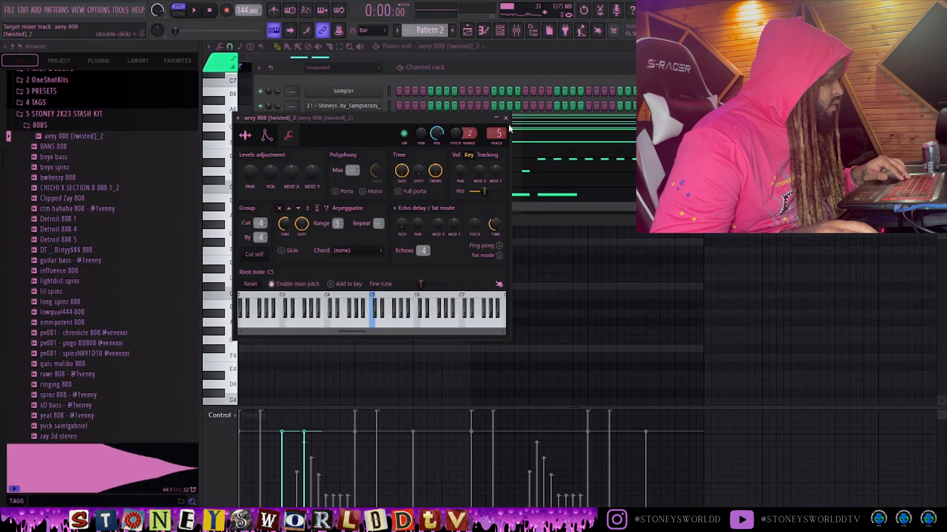
Close the aevy 808 settings, play the pattern with both 808s and open the Clipped Zay 808 channel
click(505, 118)
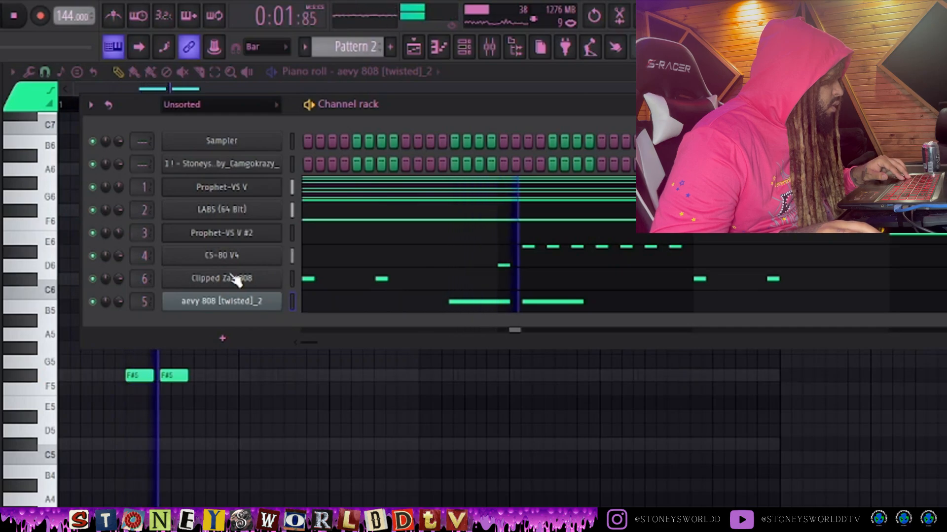
key(space)
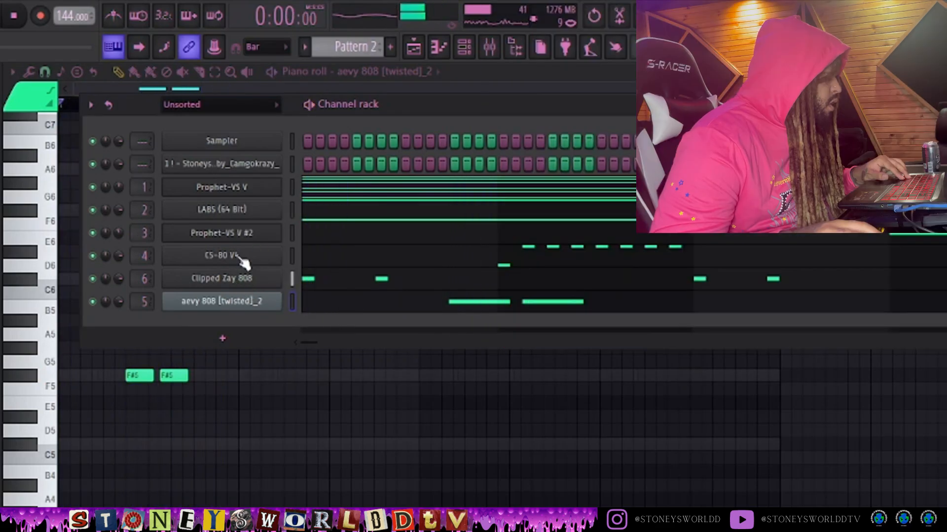
click(239, 283)
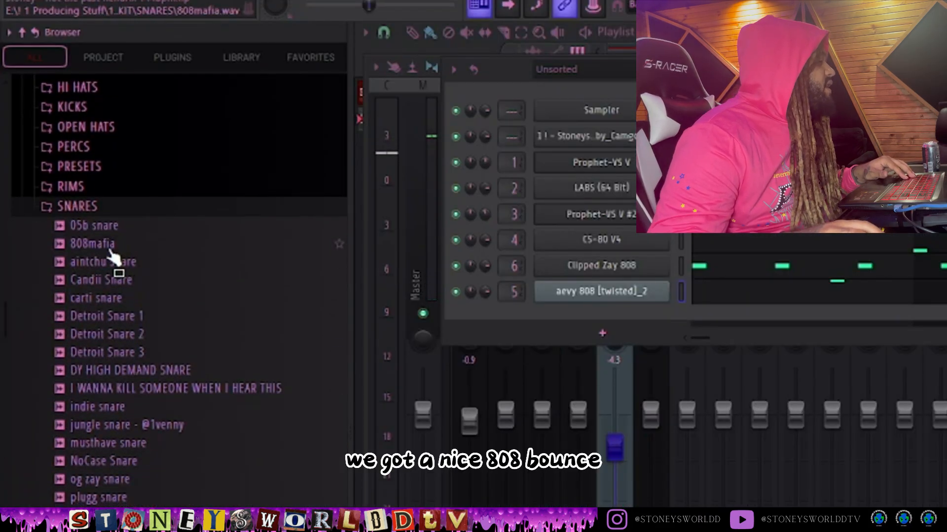
Add the 808mafia sample from the SNARES folder to the channel rack as a new channel
click(110, 247)
right_click(111, 247)
click(148, 269)
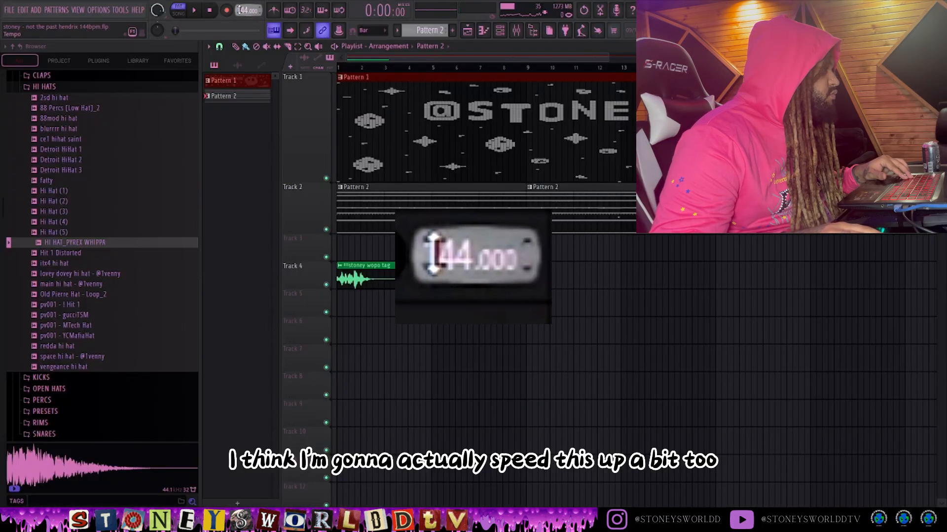
Raise the tempo to 155 BPM and replace the Clipped Zay 808 sample with lil spinz
scroll(240, 10, up, 1)
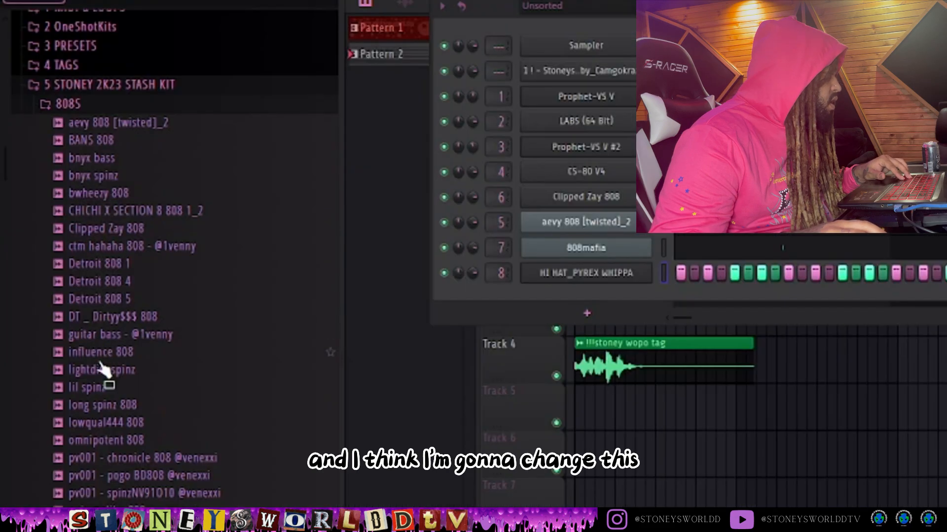
drag(112, 395, 624, 198)
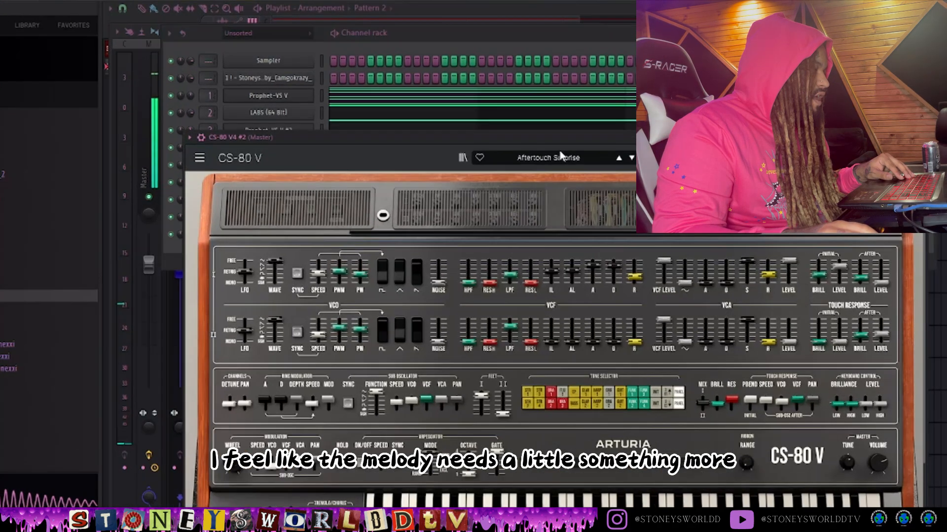
Audition presets for CS-80 V4 #2, including Voltage Ensemble, while the pattern plays, and switch to the mixer
click(581, 174)
mouse_move(369, 218)
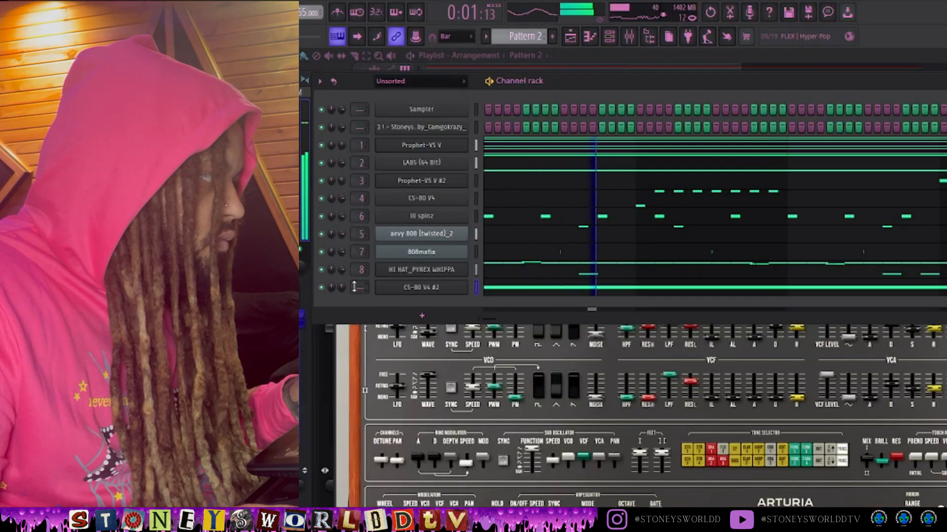
click(570, 346)
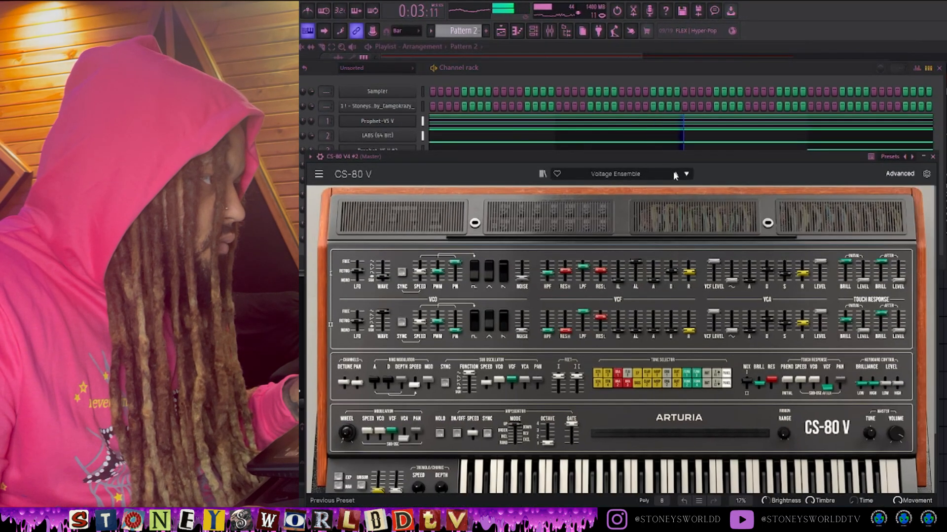
click(705, 81)
key(F9)
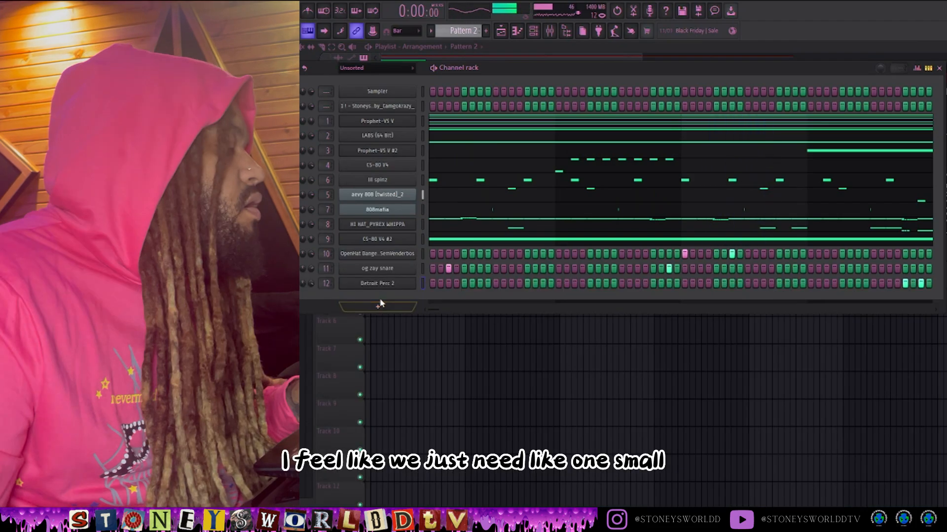
Add the Arturia CZ V synth as a new channel and browse its presets for a pluck sound
click(380, 304)
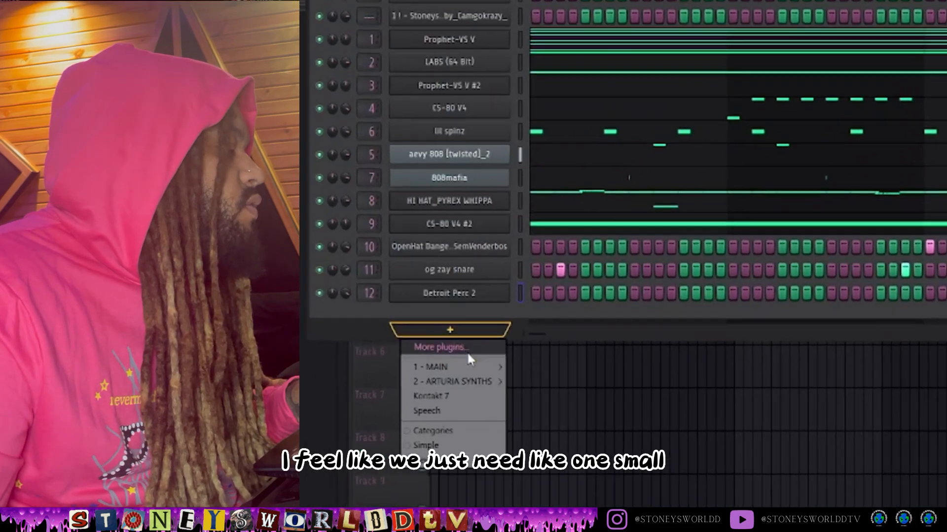
mouse_move(511, 407)
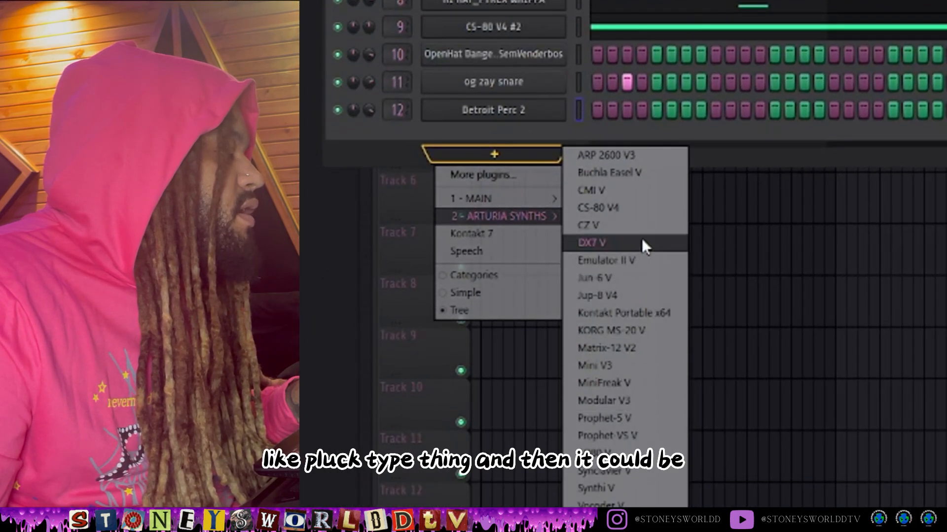
click(615, 224)
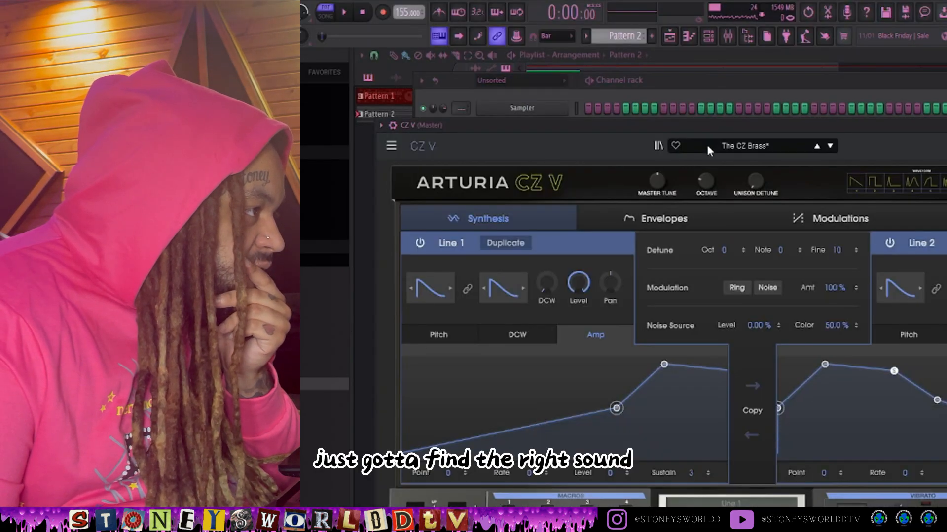
click(706, 143)
mouse_move(730, 220)
mouse_move(486, 214)
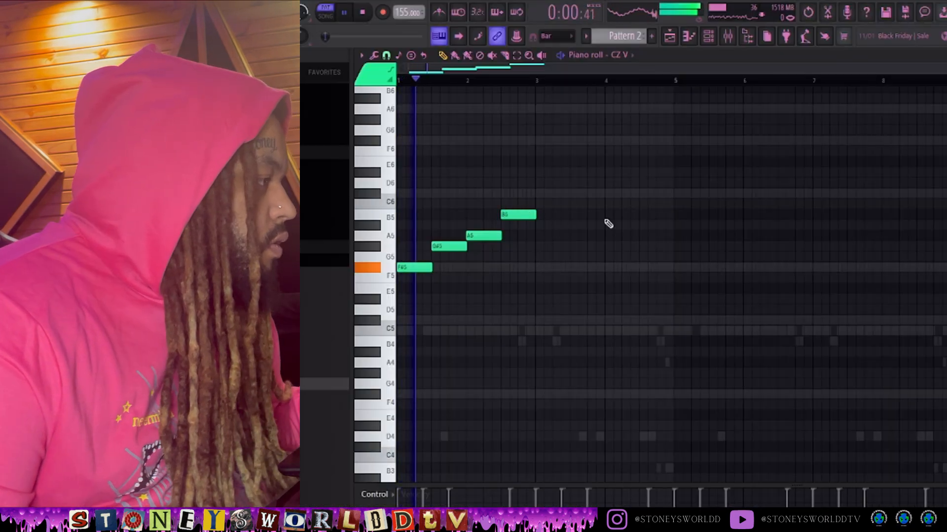
Repeat the CZ V run of F#5, G#5, A5 and B5 every two bars and play it with the full pattern
scroll(567, 217, up, 3)
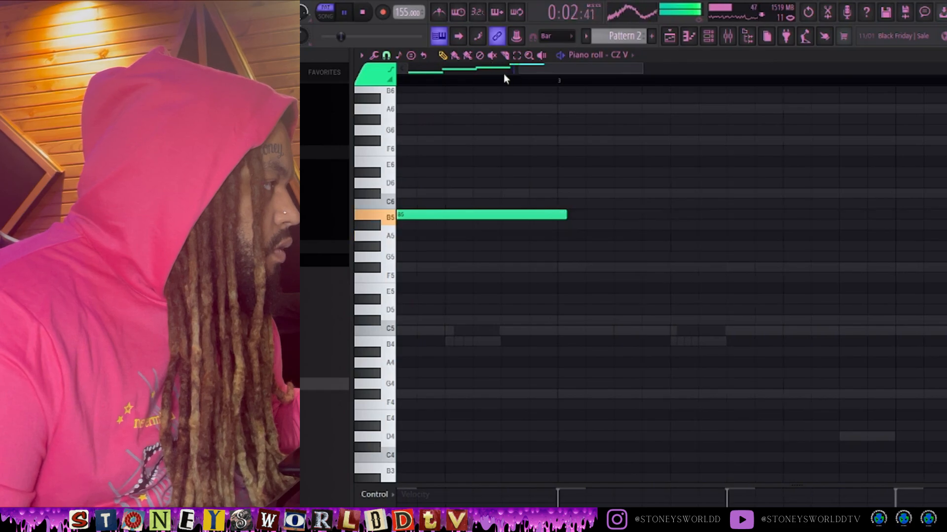
key(space)
drag(571, 170, 571, 241)
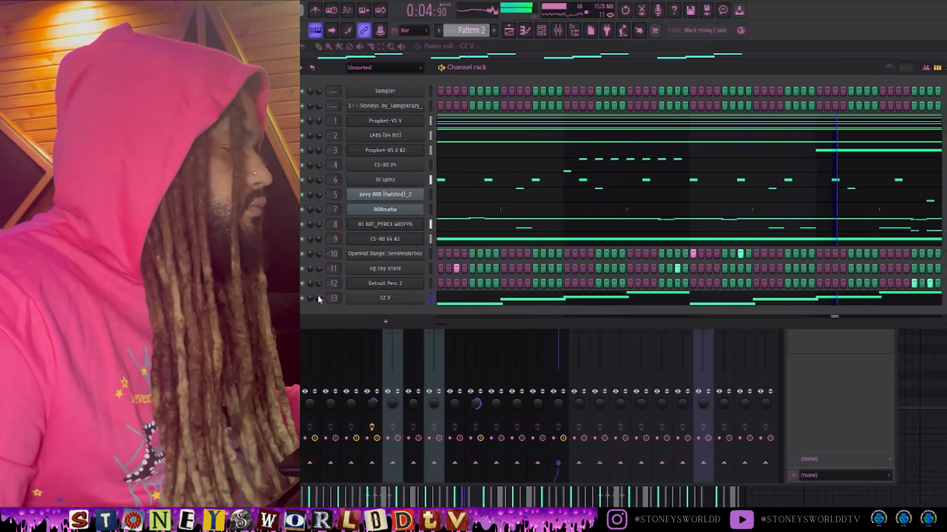
key(space)
Show the playlist and split Pattern 2 into a separate pattern for each channel
click(510, 32)
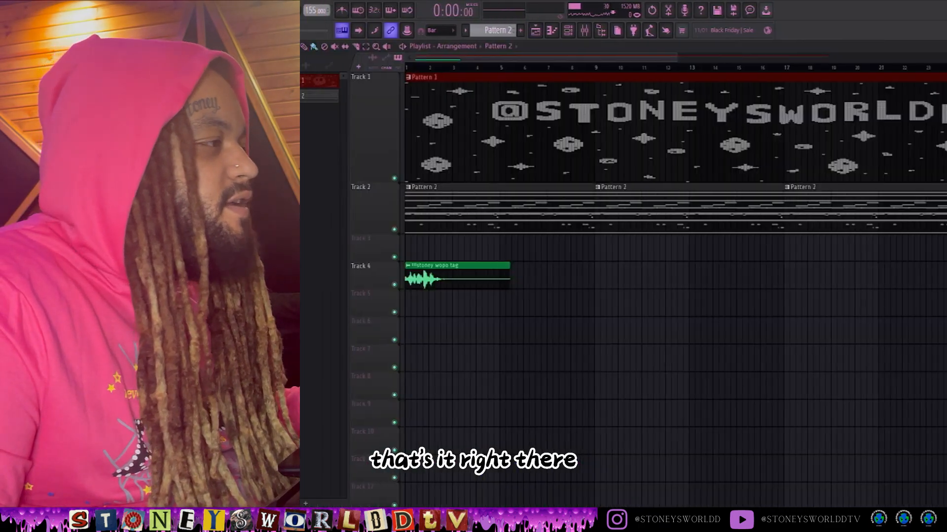
right_click(493, 30)
click(606, 184)
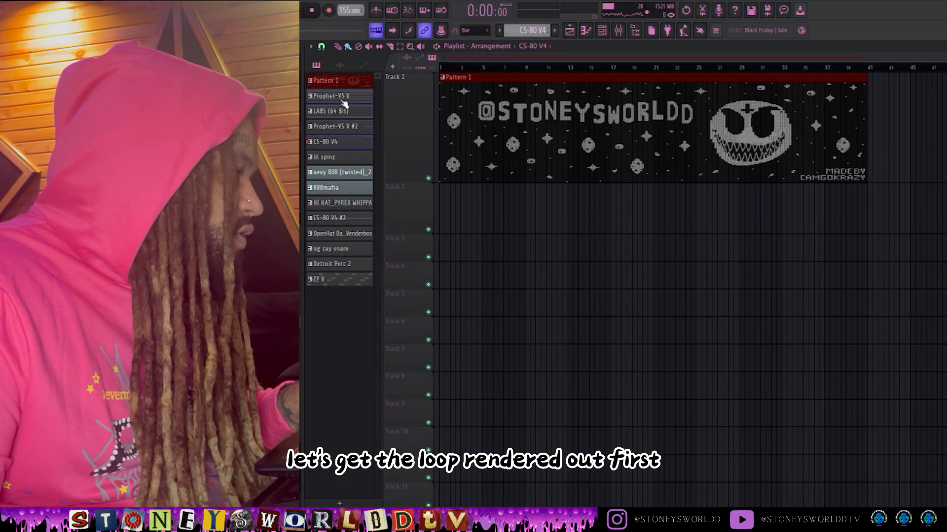
Lay the melody patterns out on playlist tracks 2 to 7, move the single CZ V clip past the CS-80 V4 #2 clip and stop playback
drag(344, 103, 443, 198)
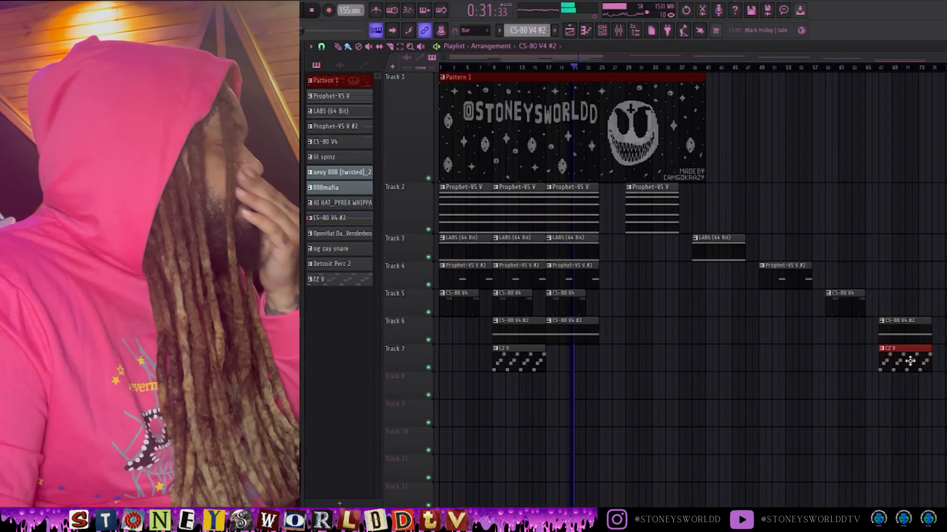
drag(910, 361, 946, 361)
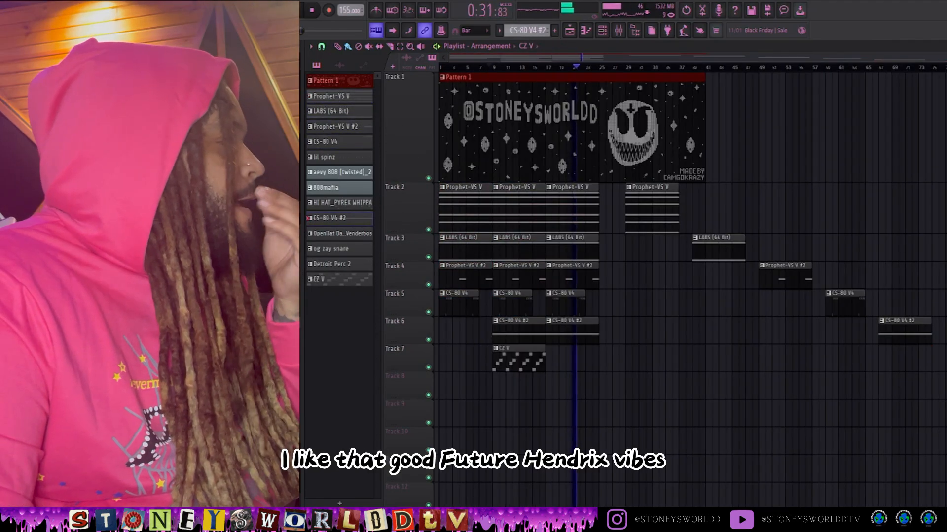
scroll(613, 269, down, 1)
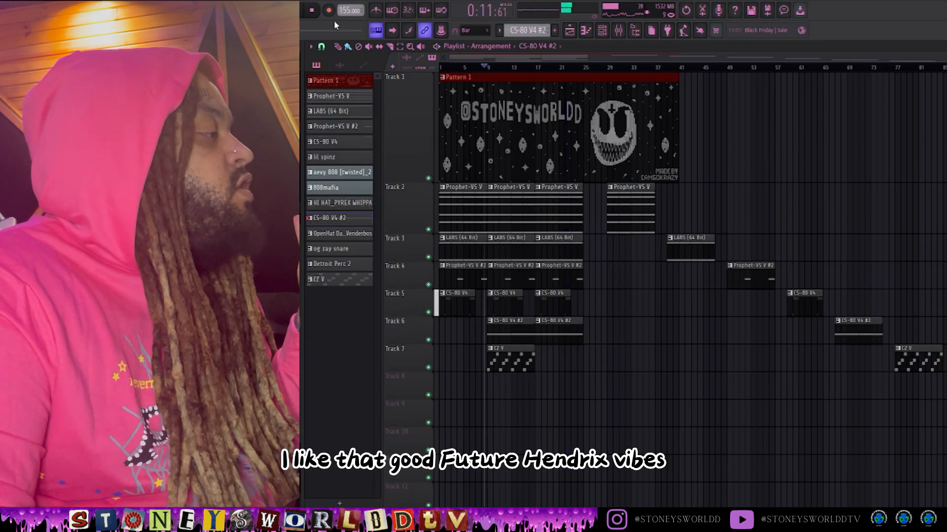
click(311, 10)
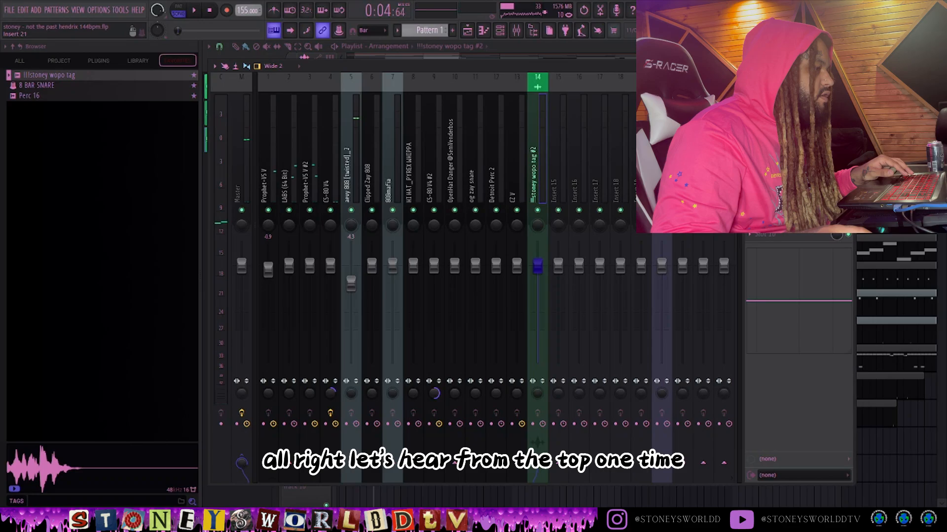
Hide the mixer, review the whole arrangement down to Track 15 and return the playhead to the start
key(F9)
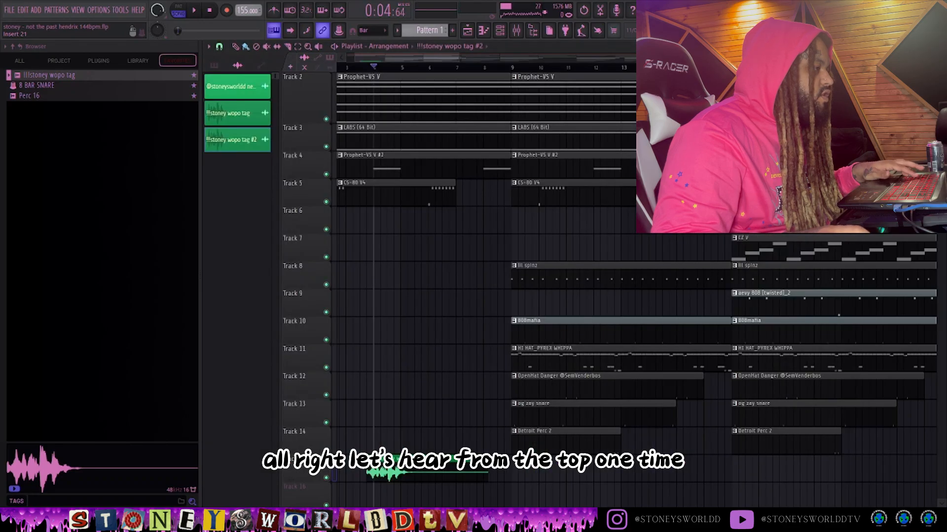
scroll(476, 178, down, 4)
scroll(476, 178, up, 1)
scroll(476, 178, up, 2)
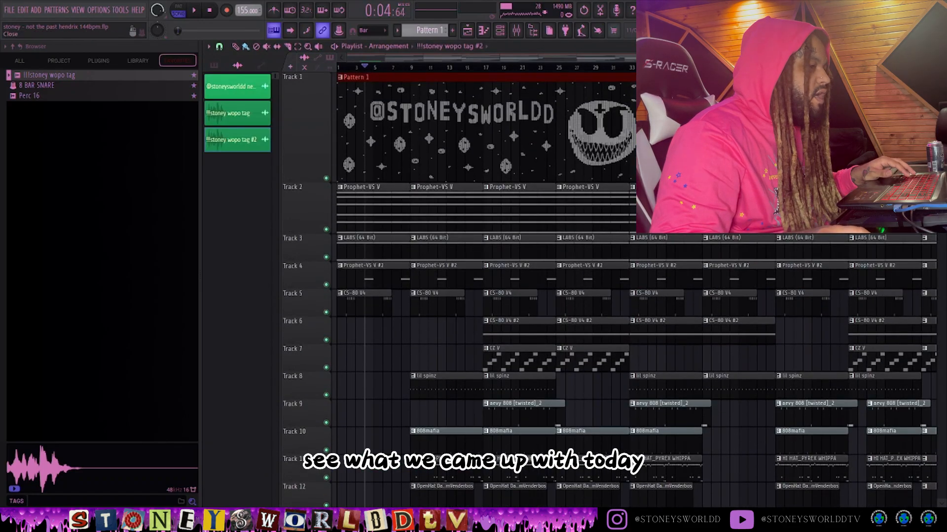
scroll(636, 291, down, 3)
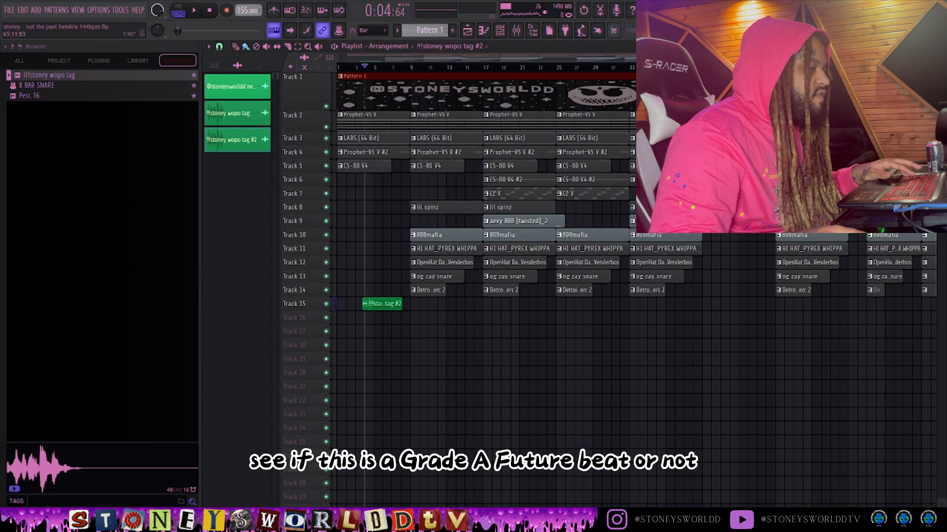
scroll(636, 291, down, 4)
scroll(636, 291, down, 2)
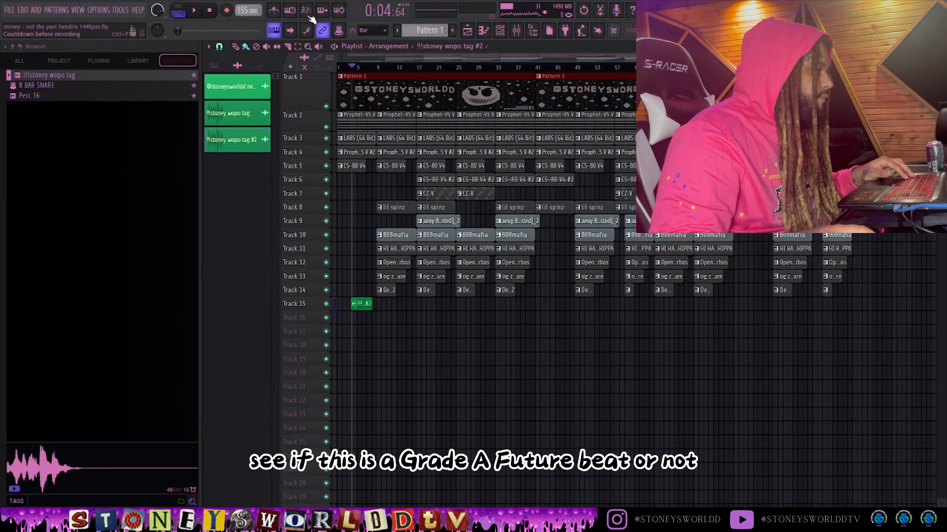
click(210, 11)
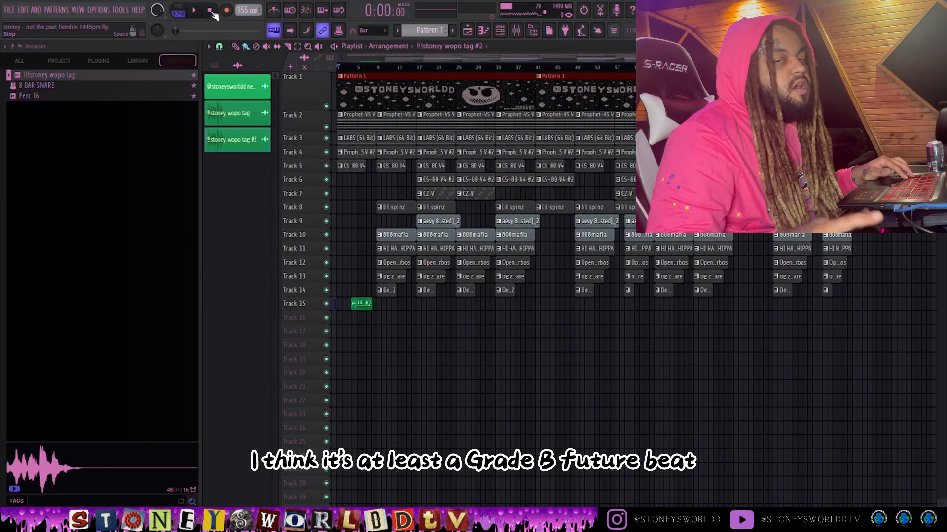